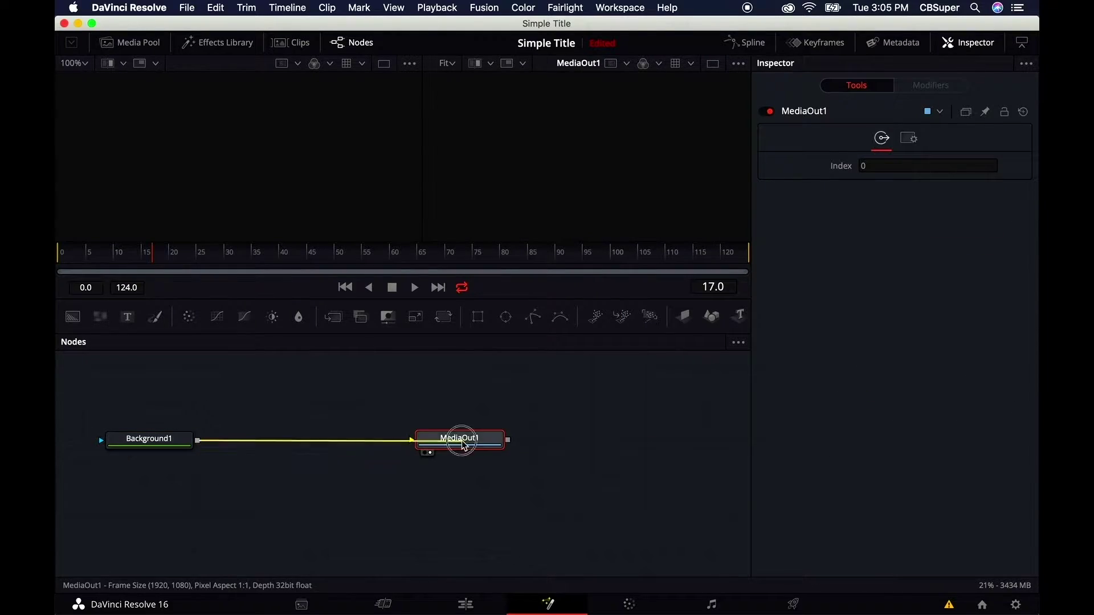
# - Add a Text node, merge it into MediaOut, and enlarge the viewer
pyautogui.click(128, 317)
pyautogui.moveTo(438, 425); pyautogui.dragTo(463, 471)
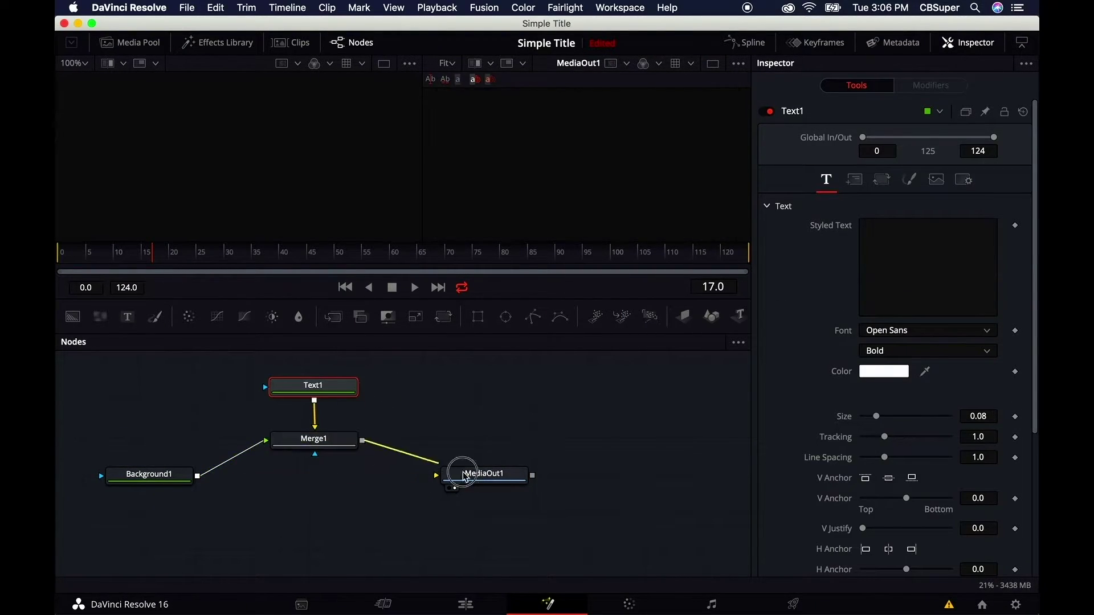
pyautogui.moveTo(310, 440); pyautogui.dragTo(308, 474)
pyautogui.moveTo(315, 338); pyautogui.dragTo(315, 459)
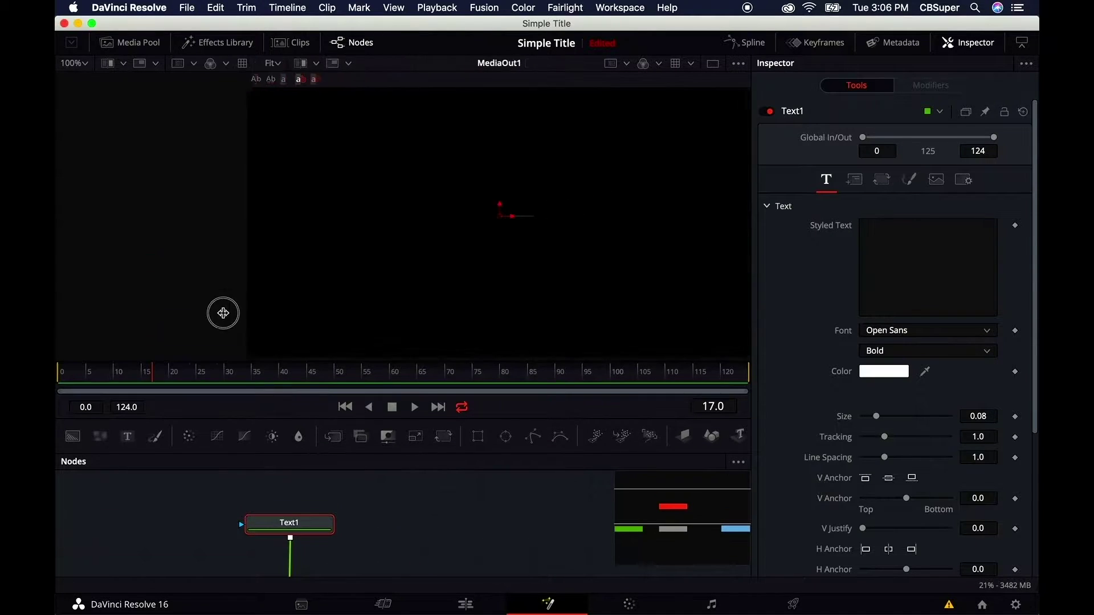
# - Enter PHONE GUY as the title text, enlarge it, and set the font to Rockwell Extra Bold
pyautogui.click(876, 237)
pyautogui.write('PHONE GUY')
pyautogui.moveTo(876, 415); pyautogui.dragTo(901, 416)
pyautogui.click(928, 331)
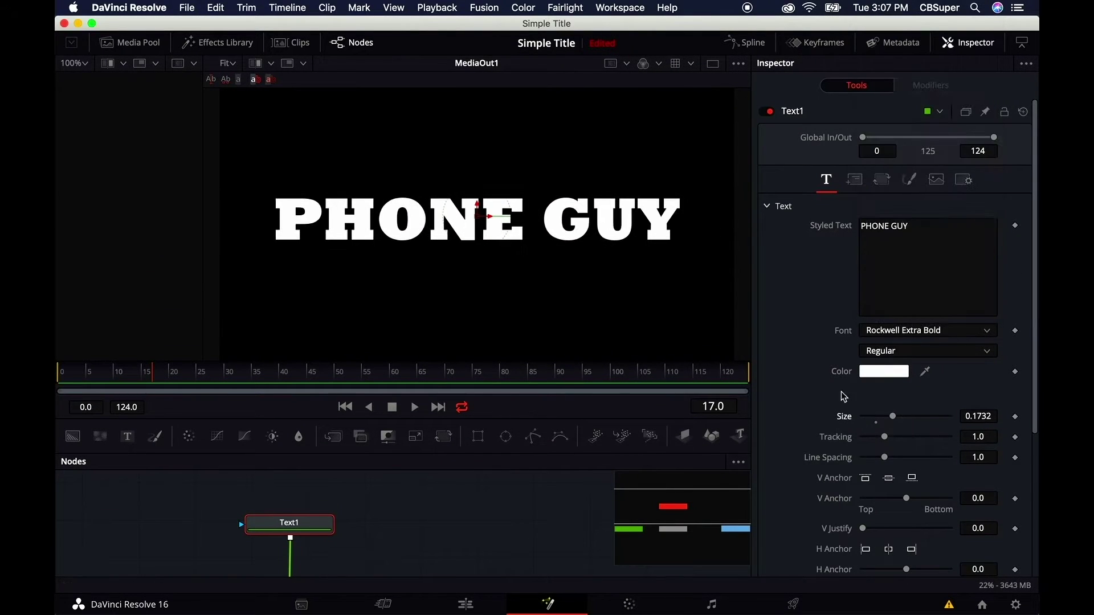
pyautogui.scroll(-5, 1014, 147)
# - Keyframe the title's Size at frame 17 and change it, then move to a later frame
pyautogui.click(1014, 230)
pyautogui.moveTo(893, 230); pyautogui.dragTo(907, 230)
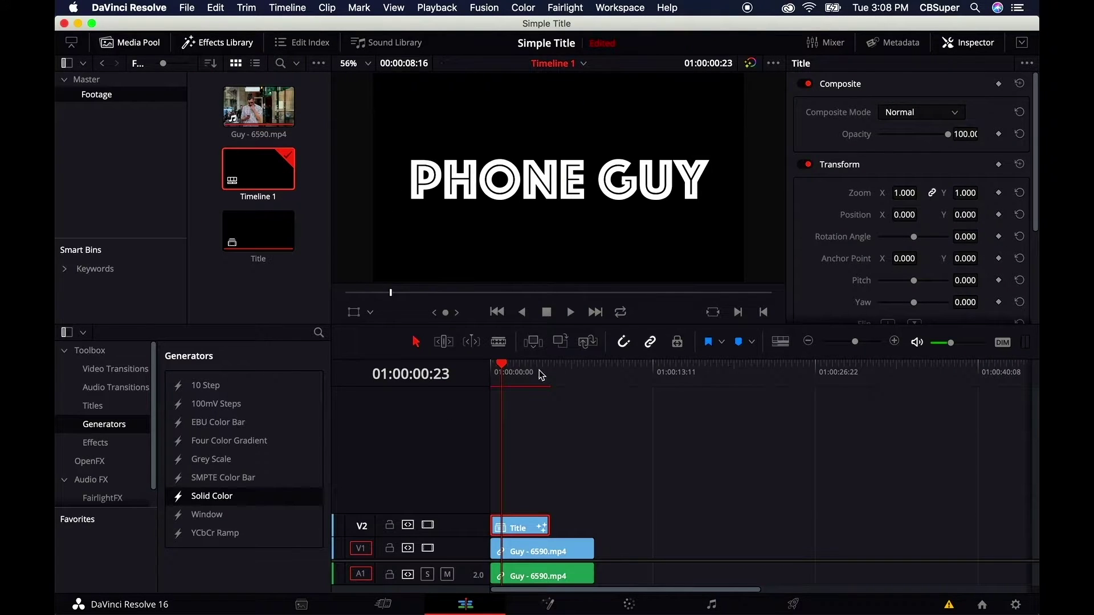
pyautogui.moveTo(541, 375)
pyautogui.mouseDown()
pyautogui.moveTo(566, 373)
pyautogui.moveTo(525, 373)
pyautogui.mouseUp()
# - Set the merge apply mode to Add and review the merge operator choices
pyautogui.click(888, 112)
pyautogui.click(892, 151)
pyautogui.click(917, 112)
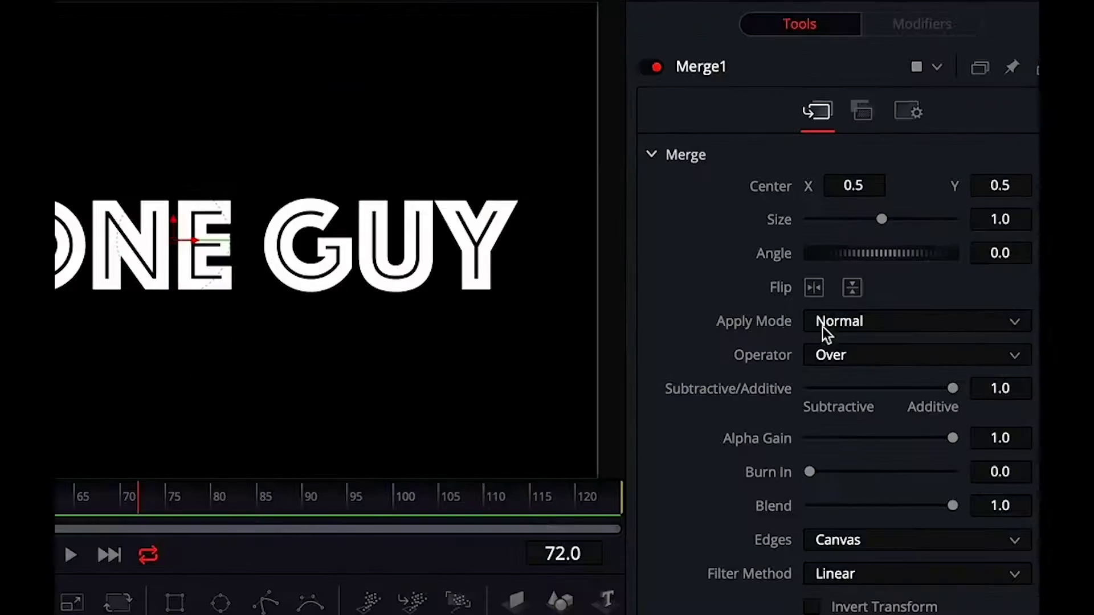
pyautogui.click(843, 341)
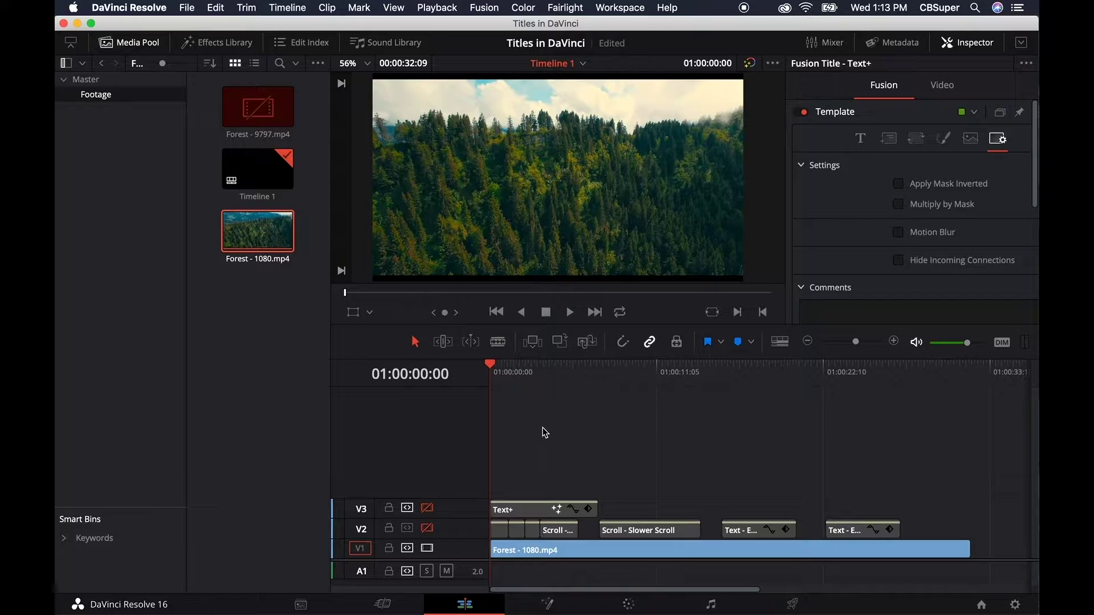
pyautogui.click(222, 46)
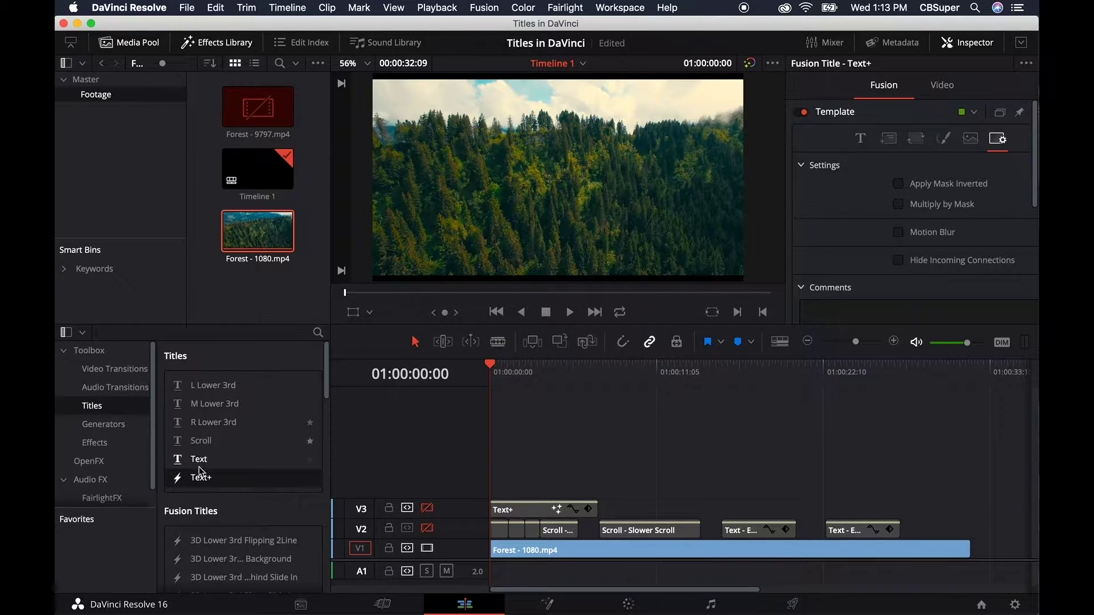
# - Scroll through the Titles and Fusion Titles lists, then drag L Lower 3rd onto the timeline
pyautogui.scroll(-1, 221, 433)
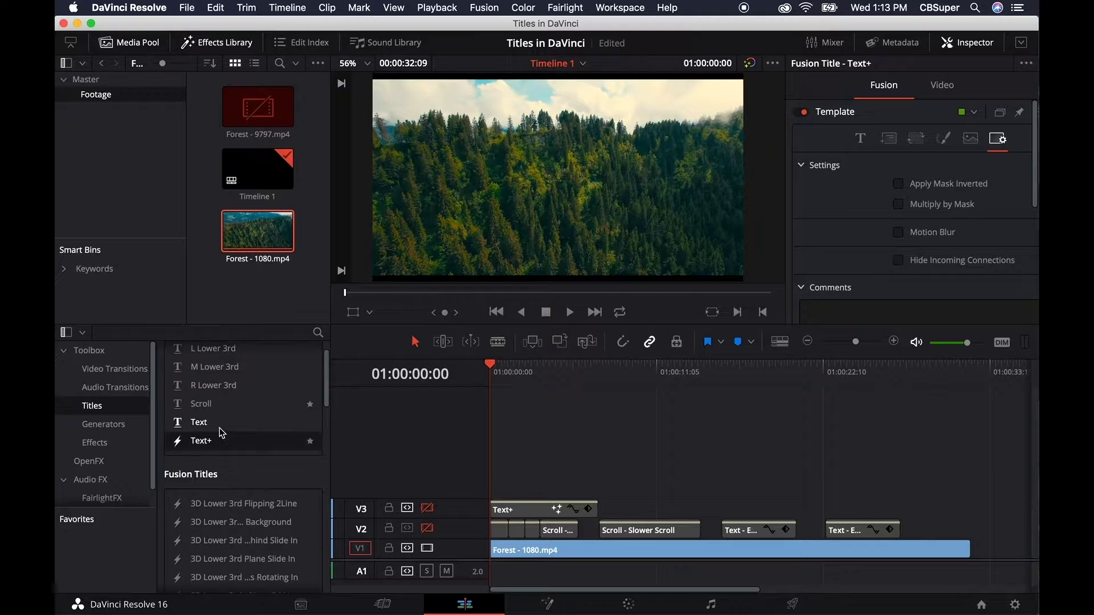
pyautogui.scroll(-3, 220, 433)
pyautogui.scroll(-4, 216, 501)
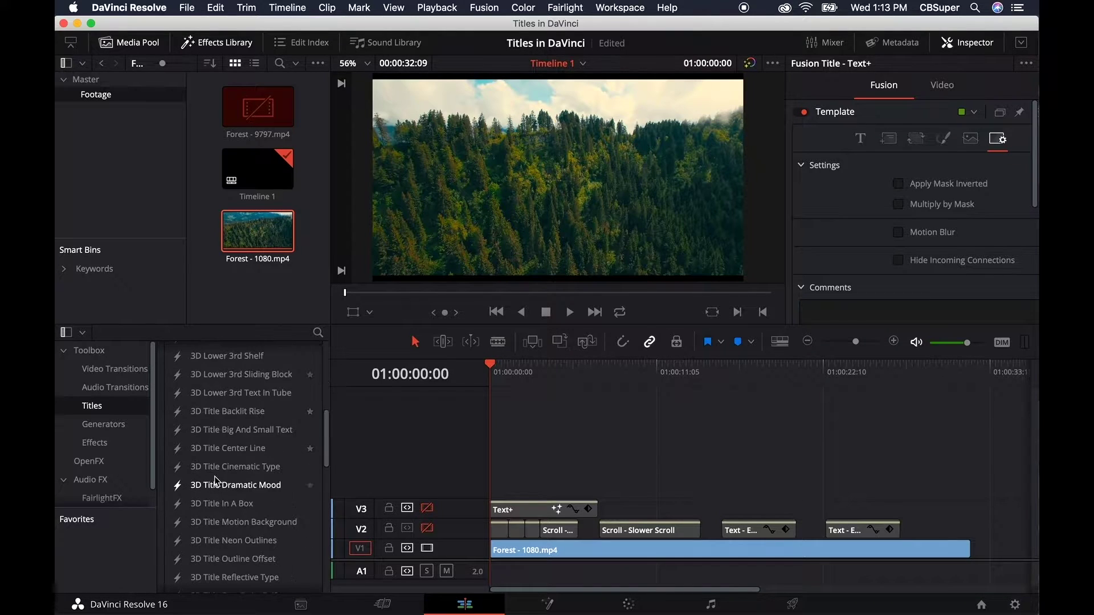
pyautogui.scroll(-10, 215, 480)
pyautogui.scroll(4, 216, 479)
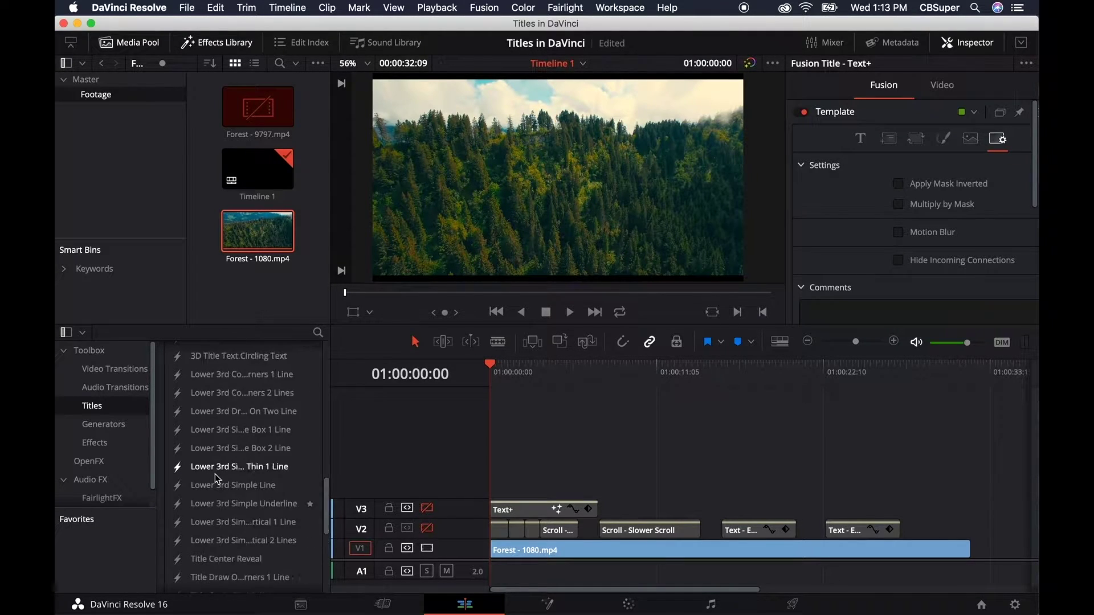
pyautogui.scroll(10, 213, 427)
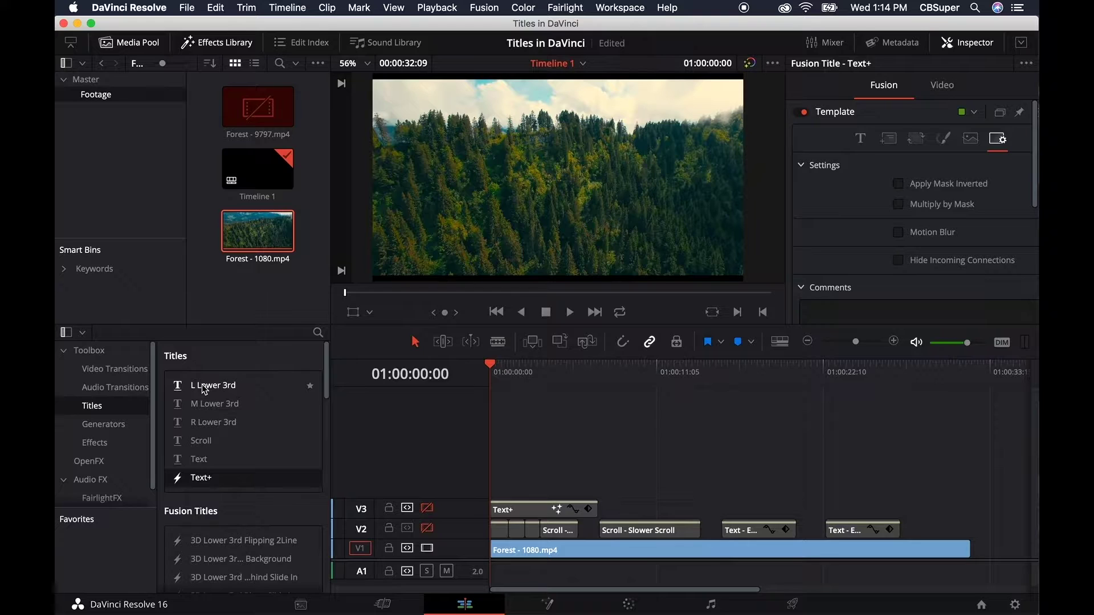
pyautogui.moveTo(195, 390); pyautogui.dragTo(490, 487)
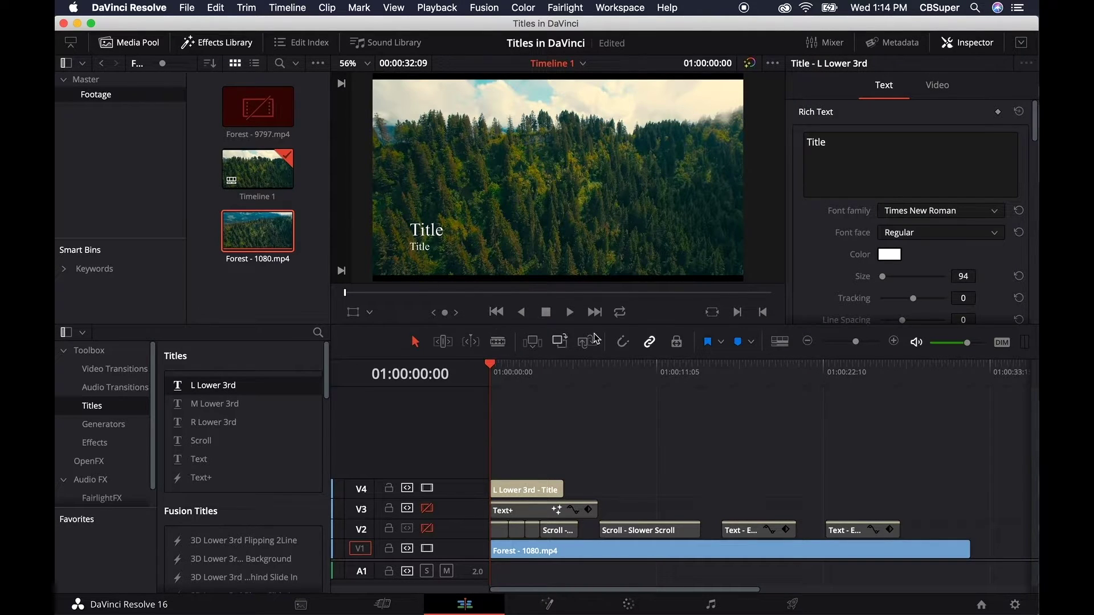
# - Select the L Lower 3rd clip, reopen the Inspector, and change its first line to CB SUPER
pyautogui.click(511, 495)
pyautogui.click(968, 42)
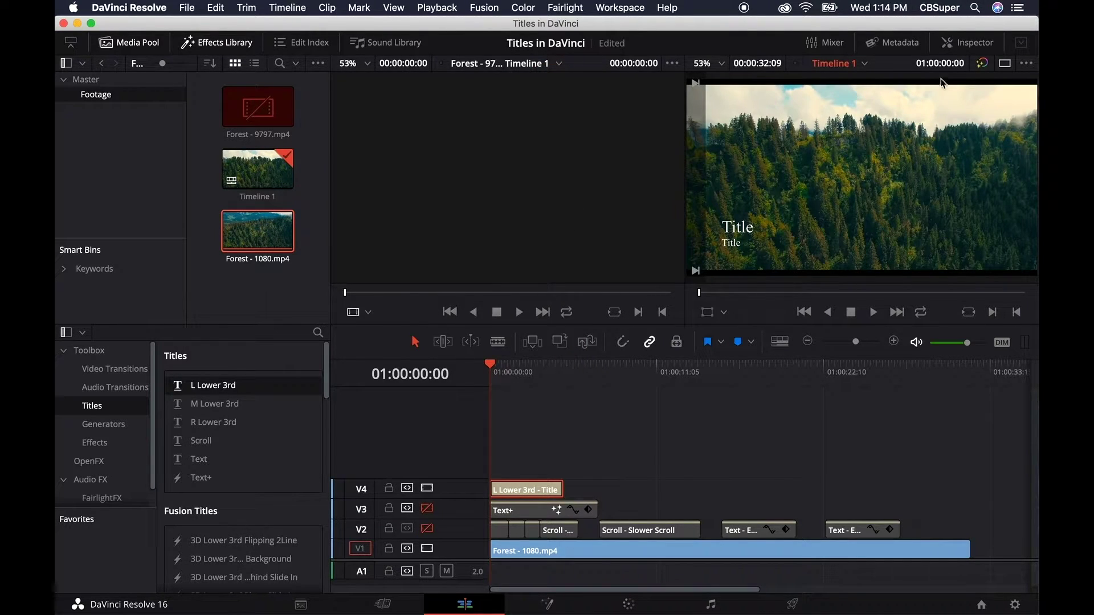
pyautogui.click(968, 42)
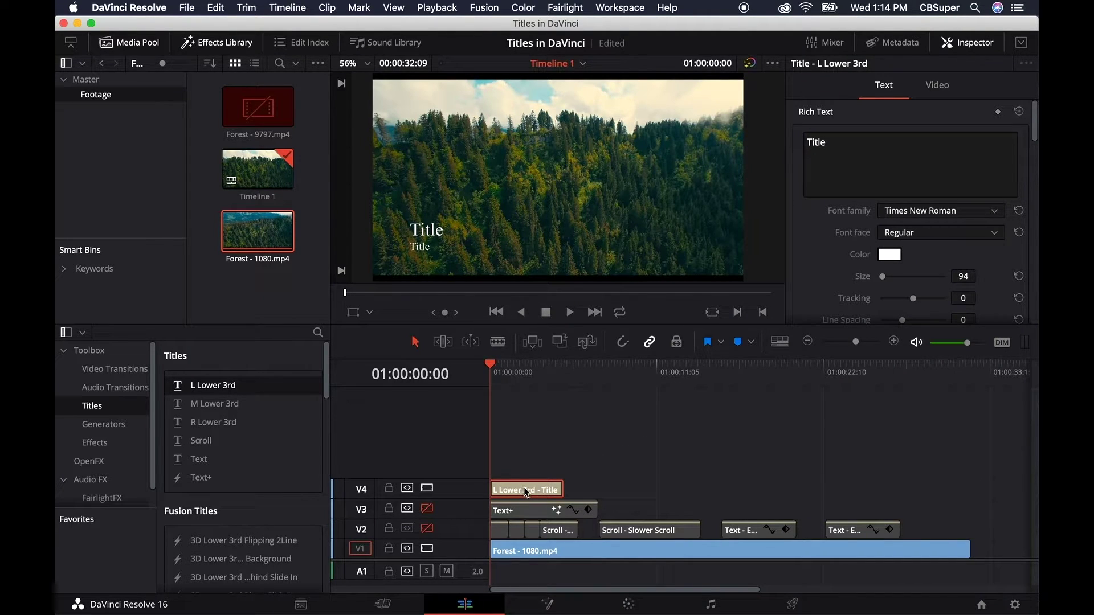
pyautogui.tripleClick(853, 152)
pyautogui.write('CB SUPER')
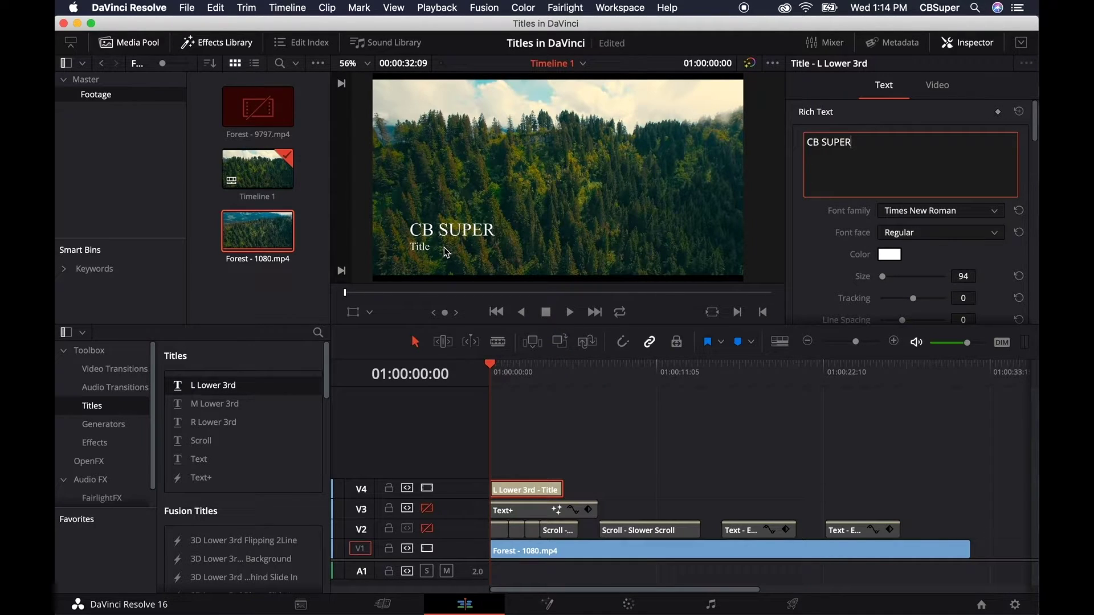
# - Replace the lower third's second line Title with Producer
pyautogui.scroll(-15, 866, 160)
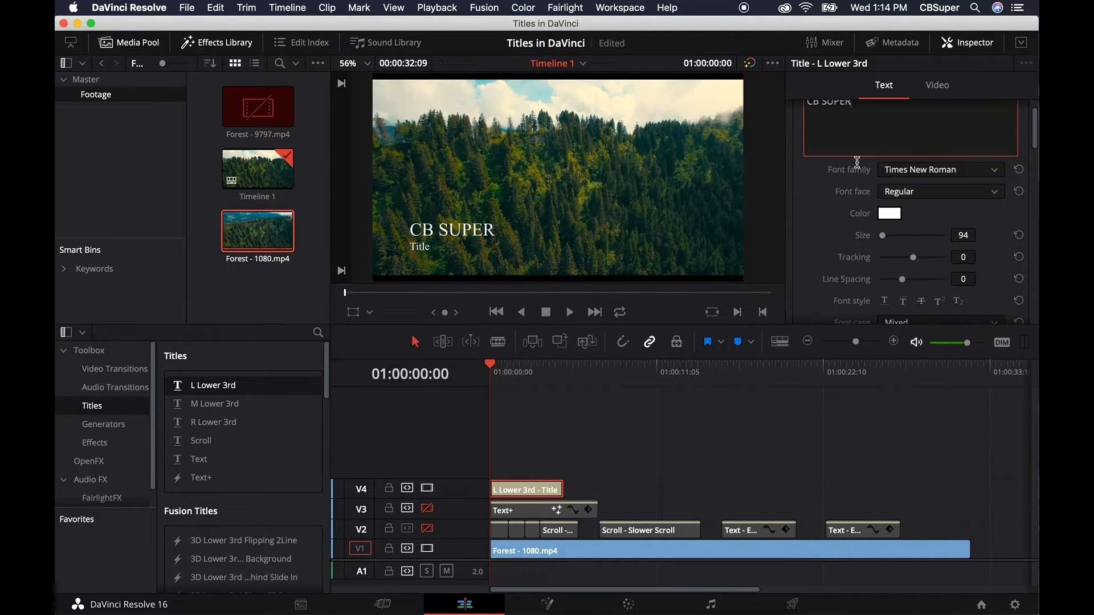
pyautogui.click(856, 162)
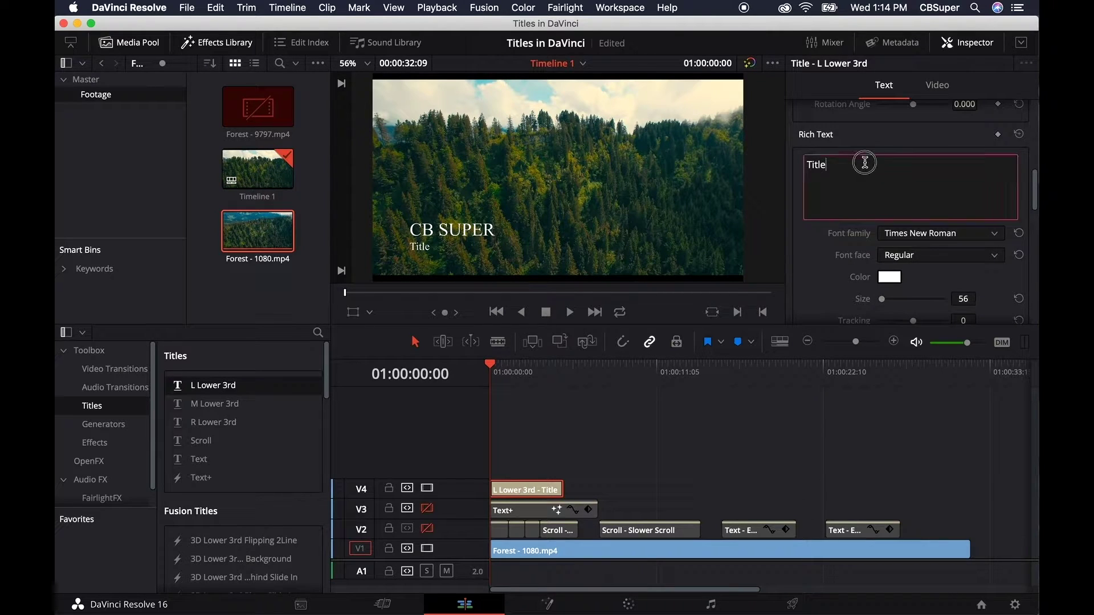
pyautogui.moveTo(857, 163); pyautogui.dragTo(794, 163)
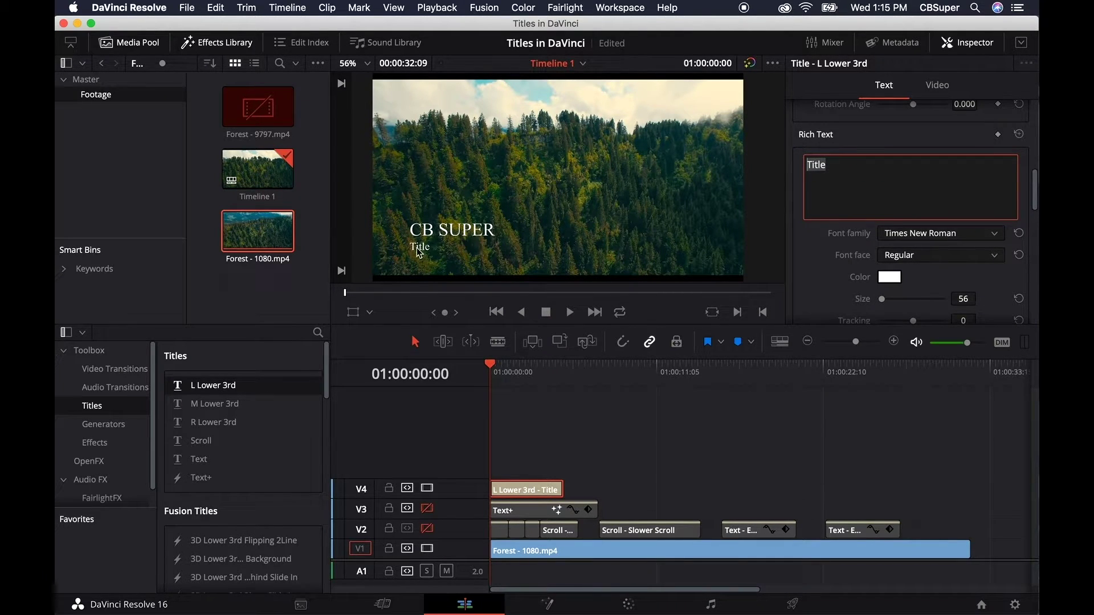
pyautogui.write('Producter')
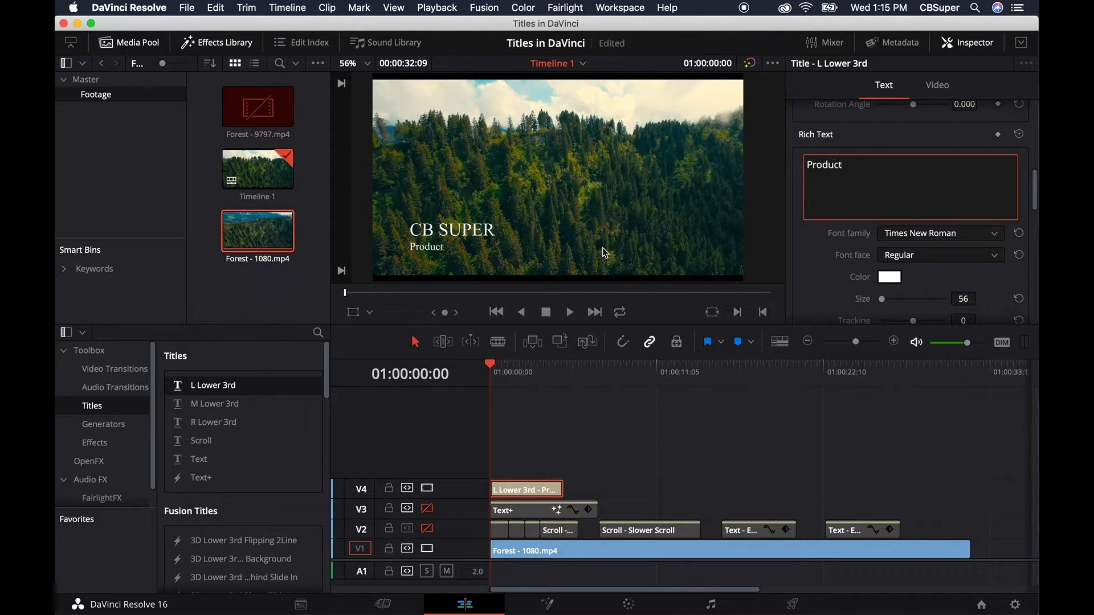
pyautogui.press('BackSpace')
pyautogui.press('BackSpace')
pyautogui.press('BackSpace')
pyautogui.write('er')
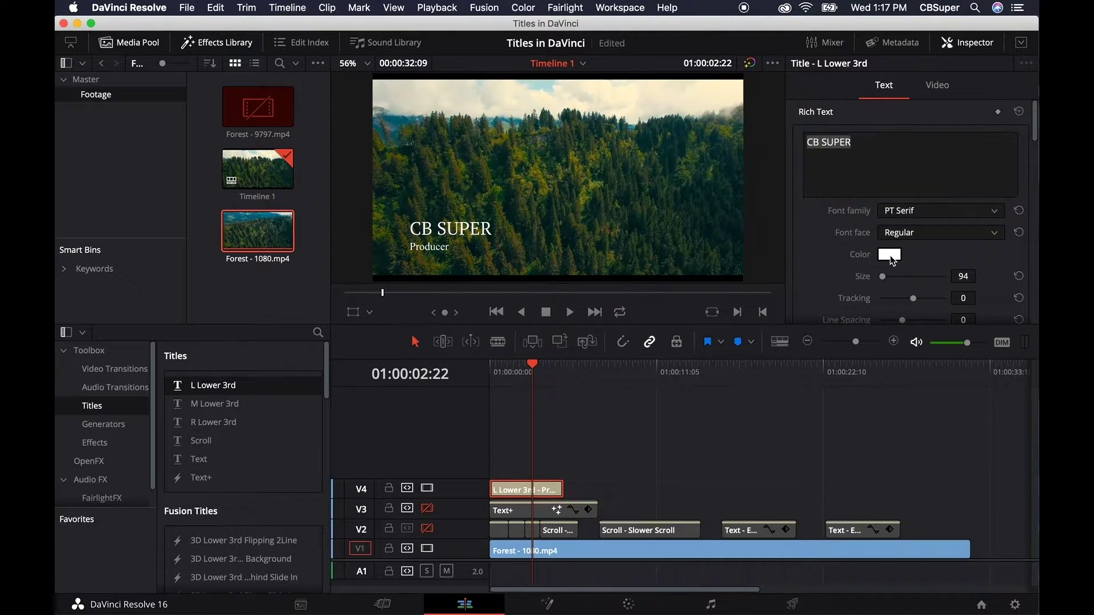
pyautogui.click(891, 257)
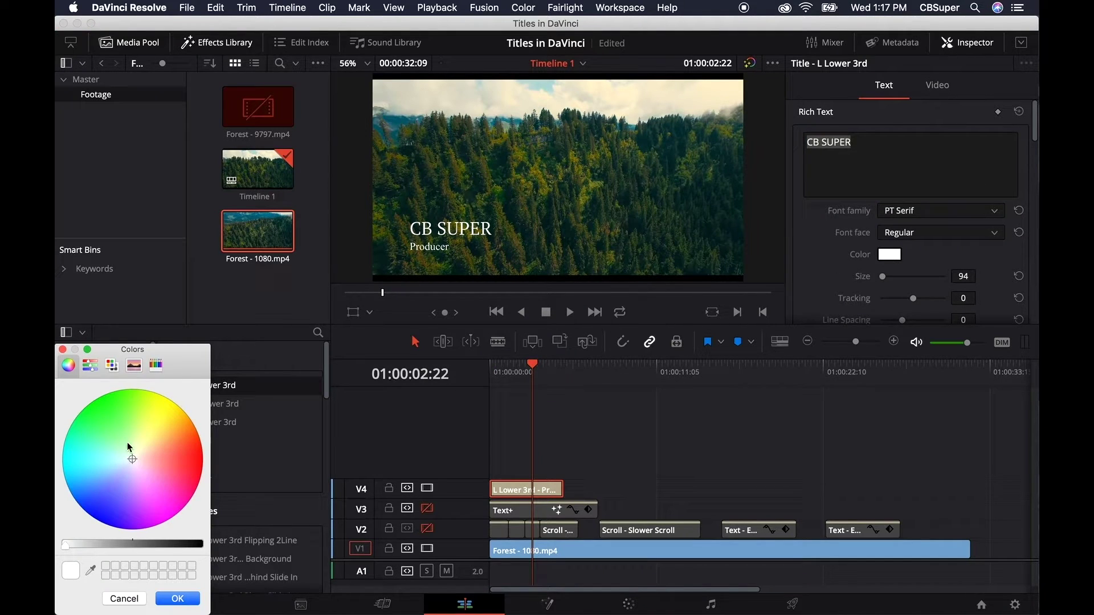
# - Try yellow, green, orange, magenta and purple tints for CB SUPER in the Colors window
pyautogui.moveTo(100, 459); pyautogui.dragTo(143, 432)
pyautogui.click(146, 440)
pyautogui.click(91, 368)
pyautogui.click(112, 366)
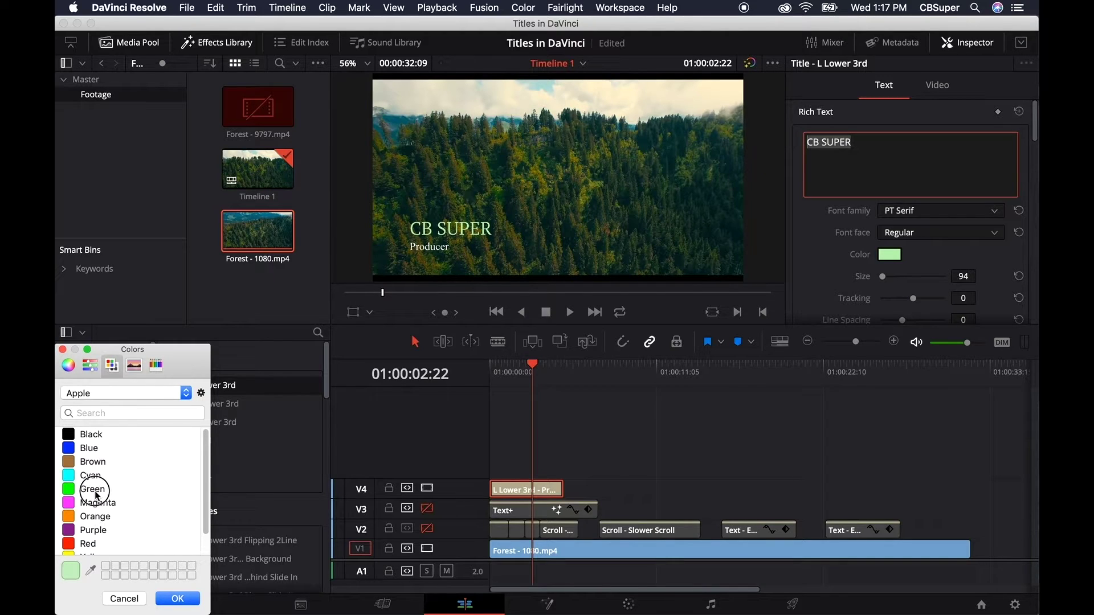
pyautogui.click(95, 491)
pyautogui.click(86, 516)
pyautogui.click(97, 502)
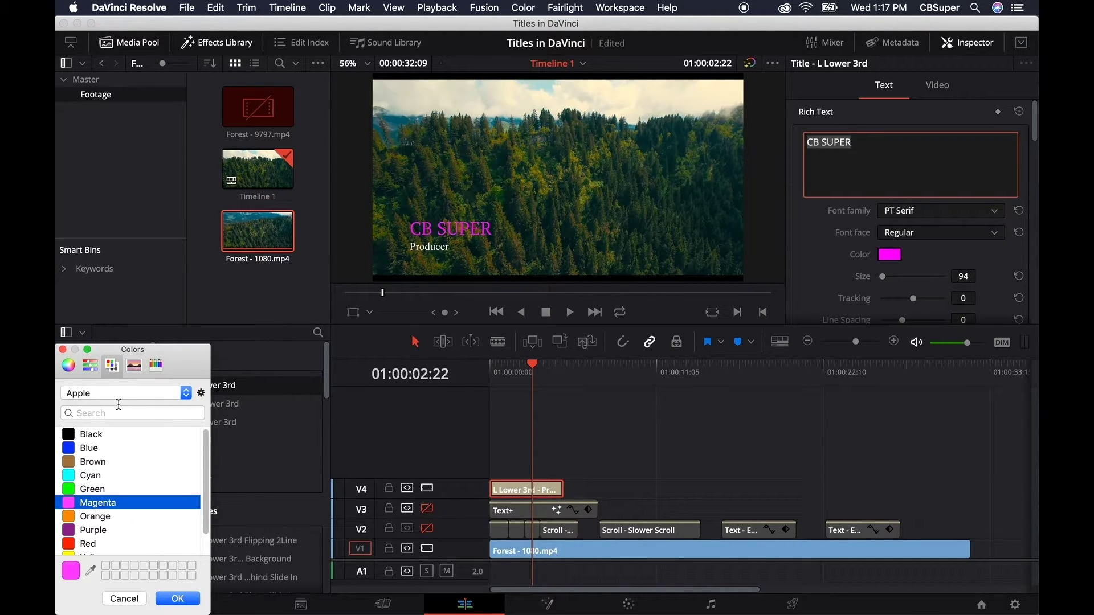
pyautogui.click(134, 365)
pyautogui.click(90, 454)
pyautogui.click(113, 520)
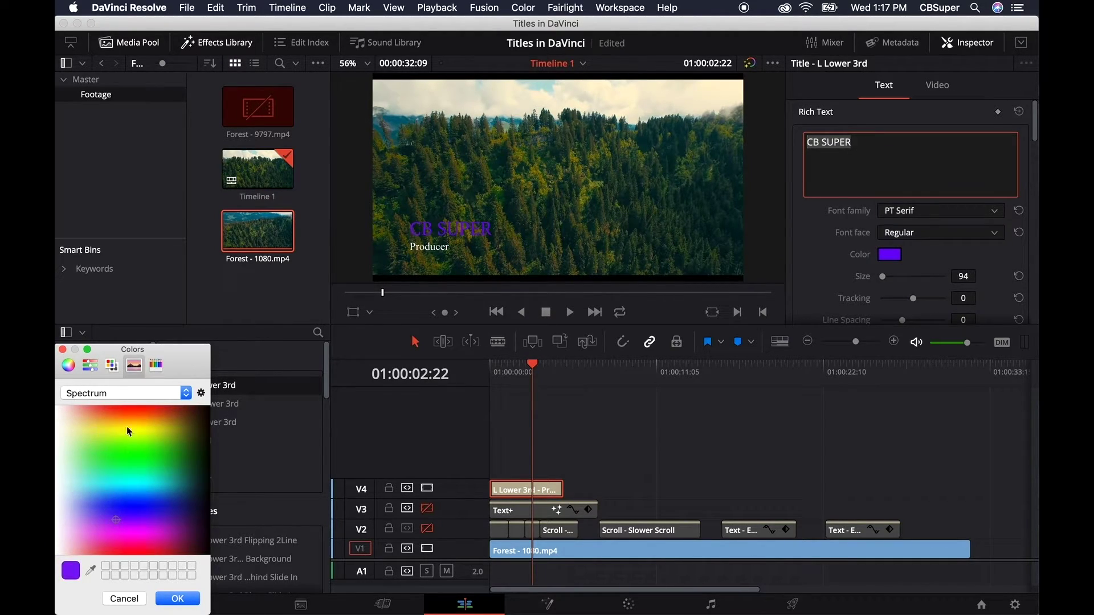
pyautogui.click(156, 365)
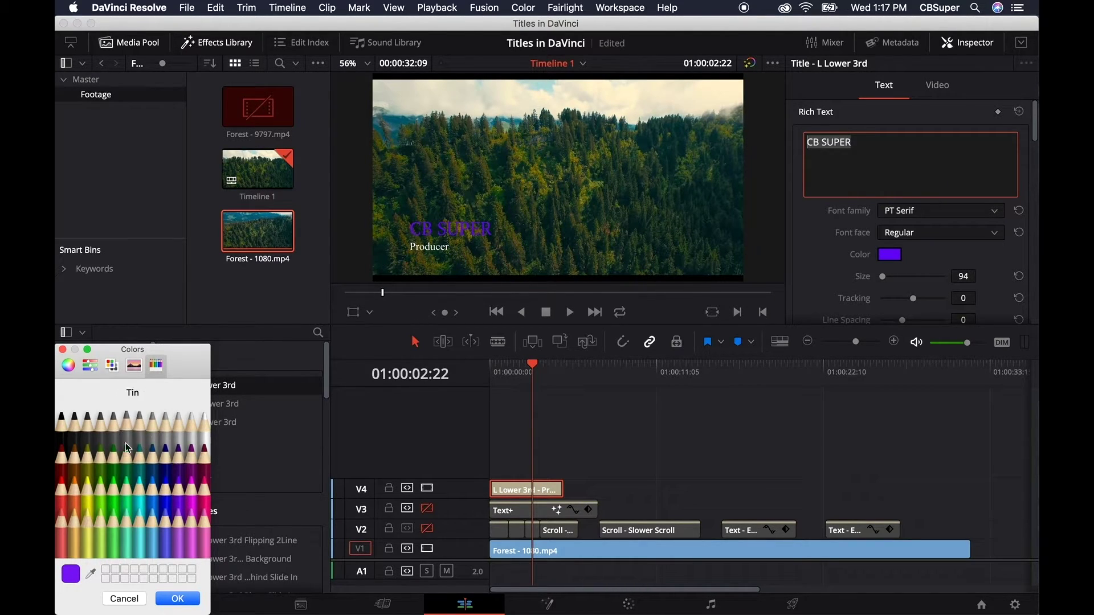
pyautogui.click(129, 598)
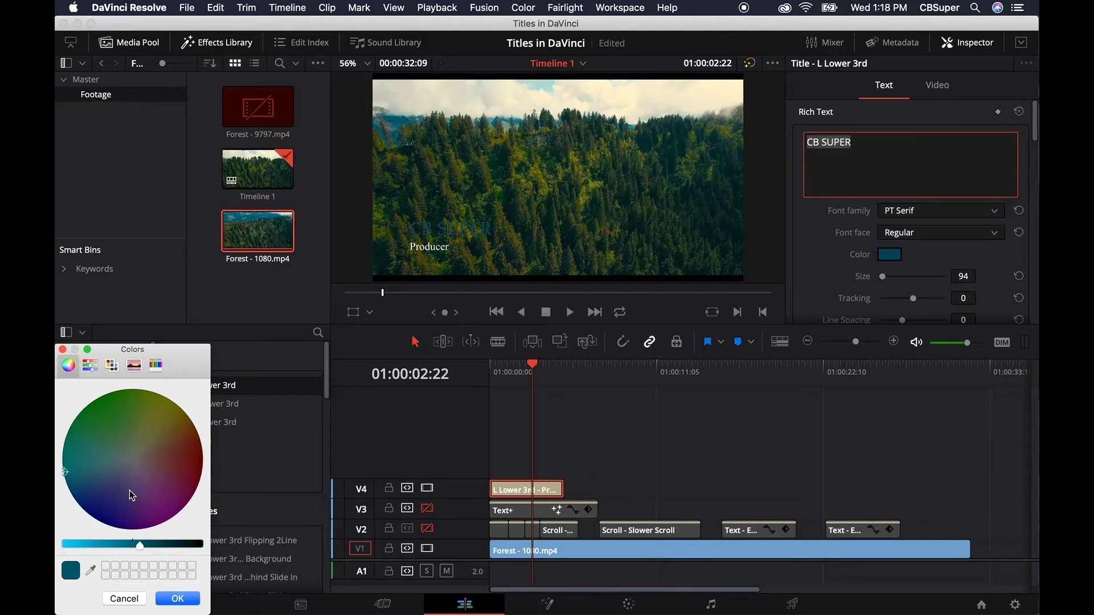
# - Sample the cream sky colour from the footage for CB SUPER, then hide the V4 track
pyautogui.click(90, 571)
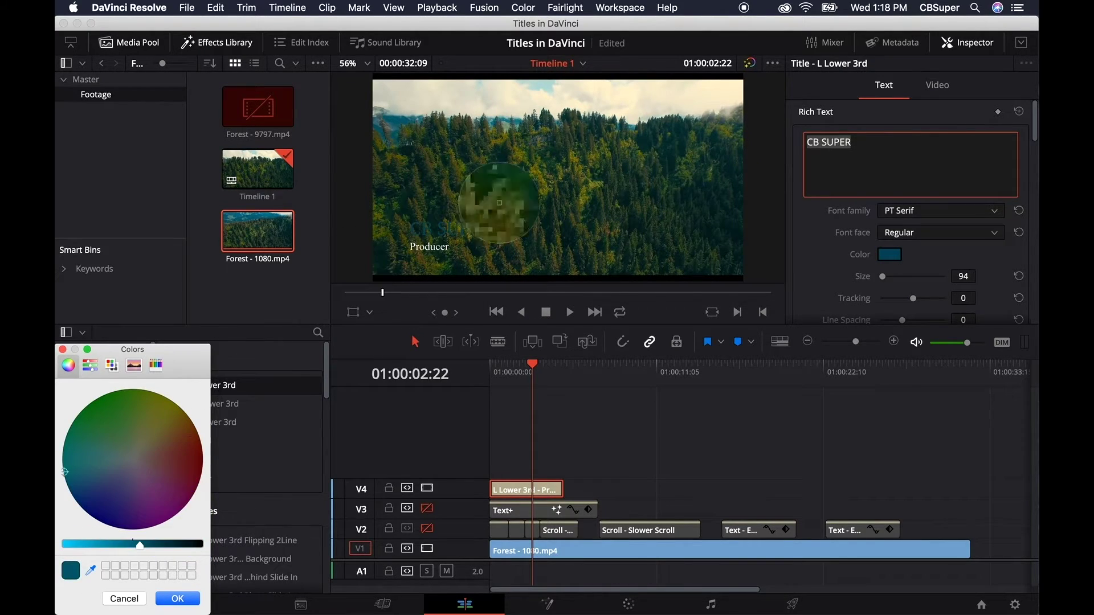
pyautogui.click(429, 87)
pyautogui.press('Return')
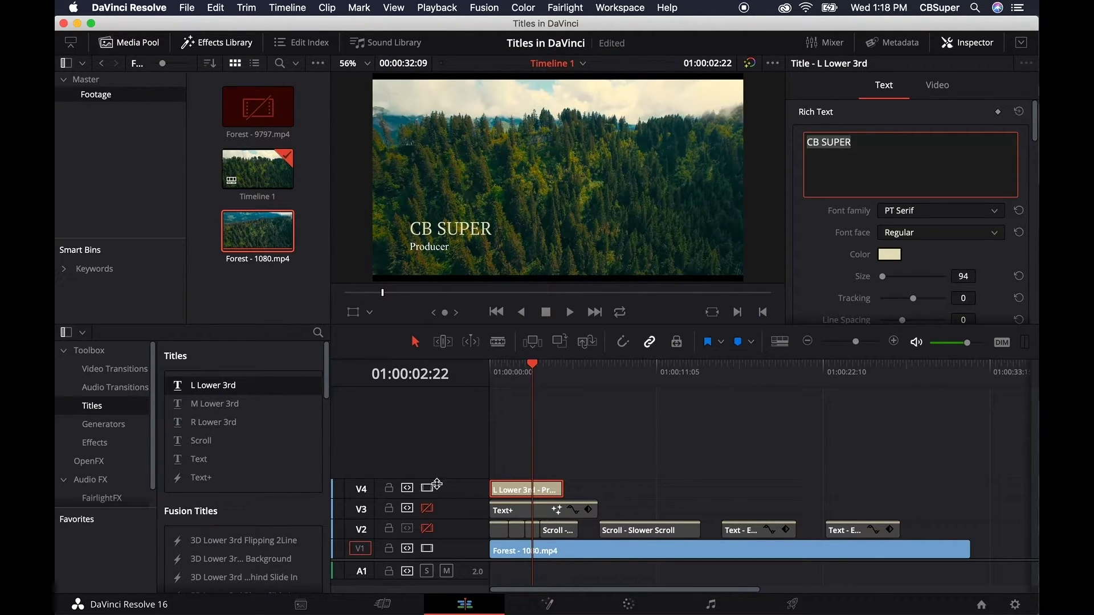
pyautogui.click(429, 489)
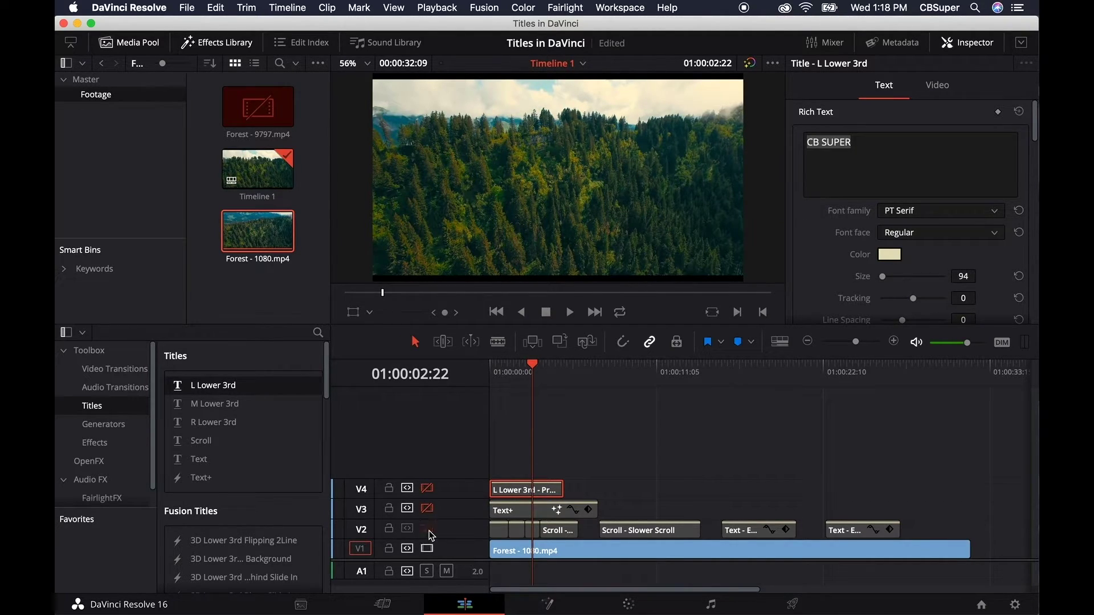
# - Re-enable V2 video, scrub through its text titles, and select the Fast Scroll clip
pyautogui.click(427, 529)
pyautogui.click(500, 367)
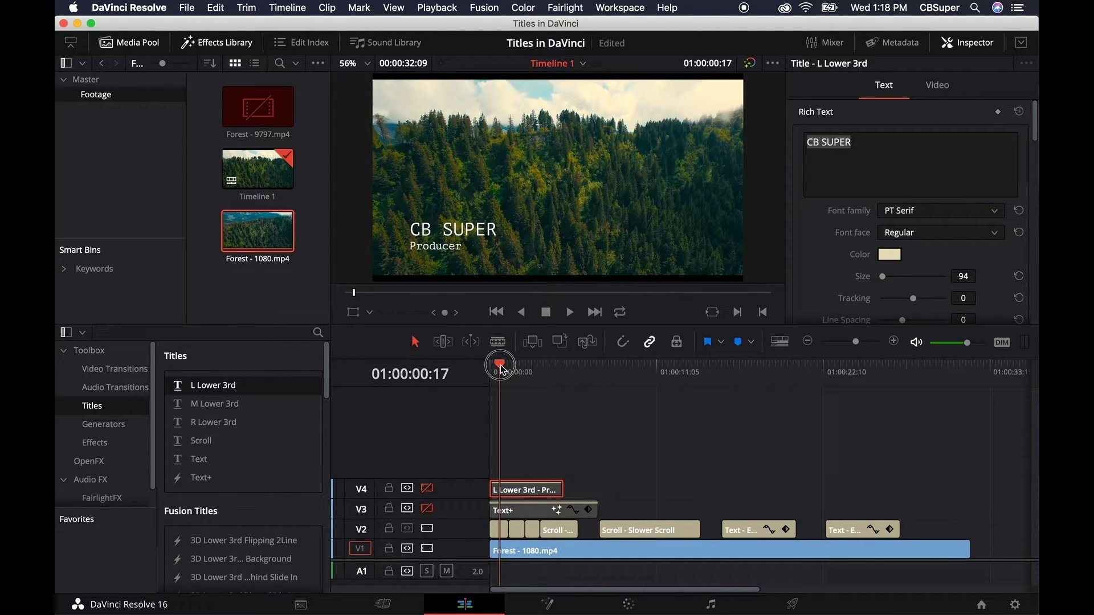
pyautogui.moveTo(501, 369); pyautogui.dragTo(536, 372)
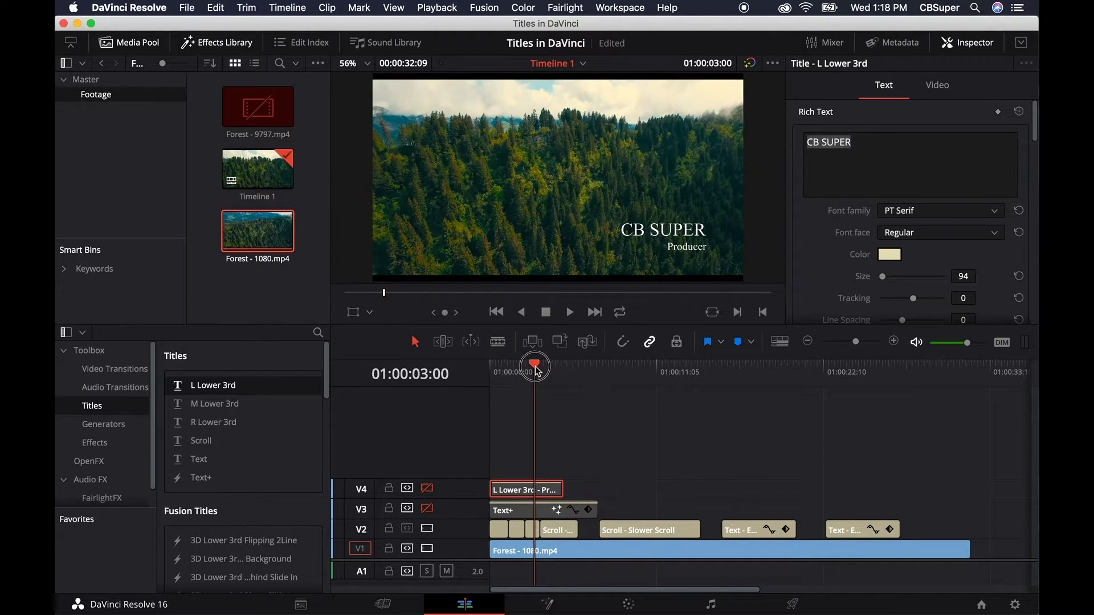
pyautogui.moveTo(536, 371); pyautogui.dragTo(541, 372)
pyautogui.click(568, 530)
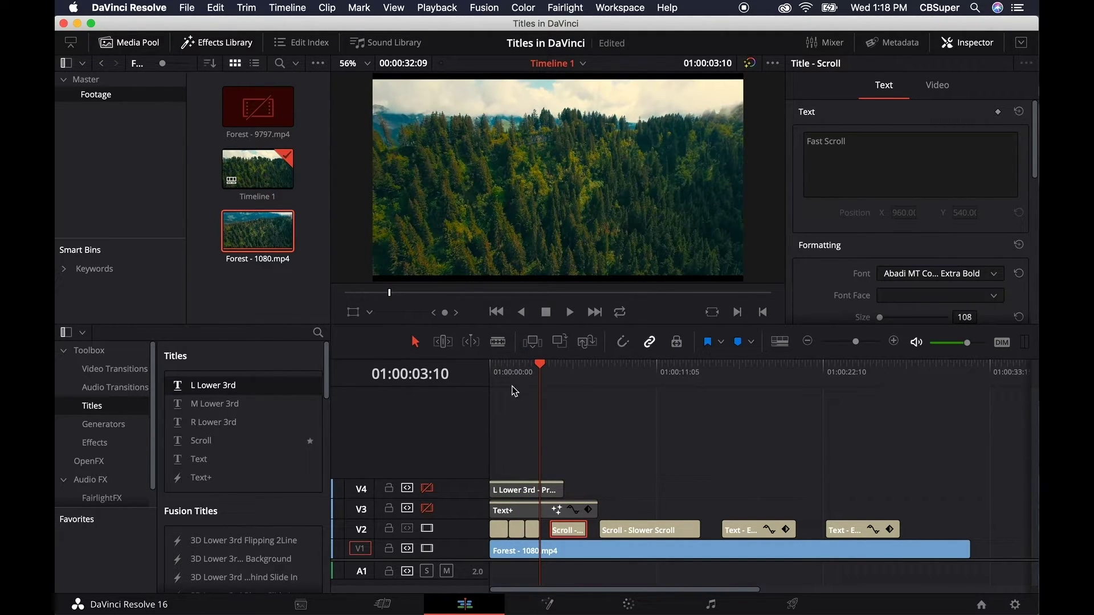
# - Play the Fast Scroll and Slower Scroll titles to compare their speeds
pyautogui.moveTo(540, 363); pyautogui.dragTo(545, 364)
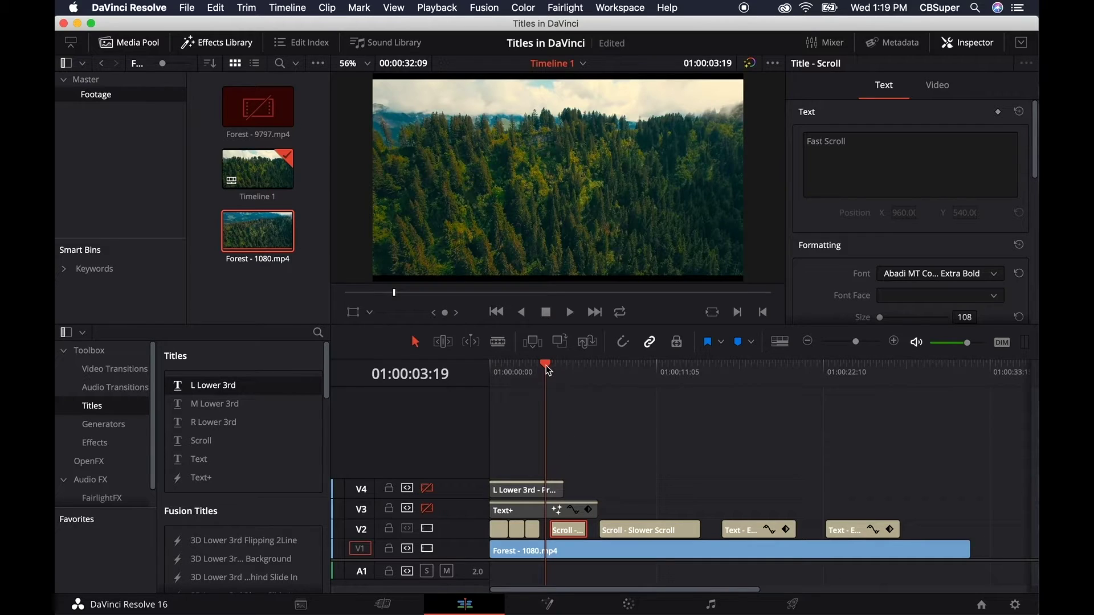
pyautogui.moveTo(543, 368); pyautogui.dragTo(547, 367)
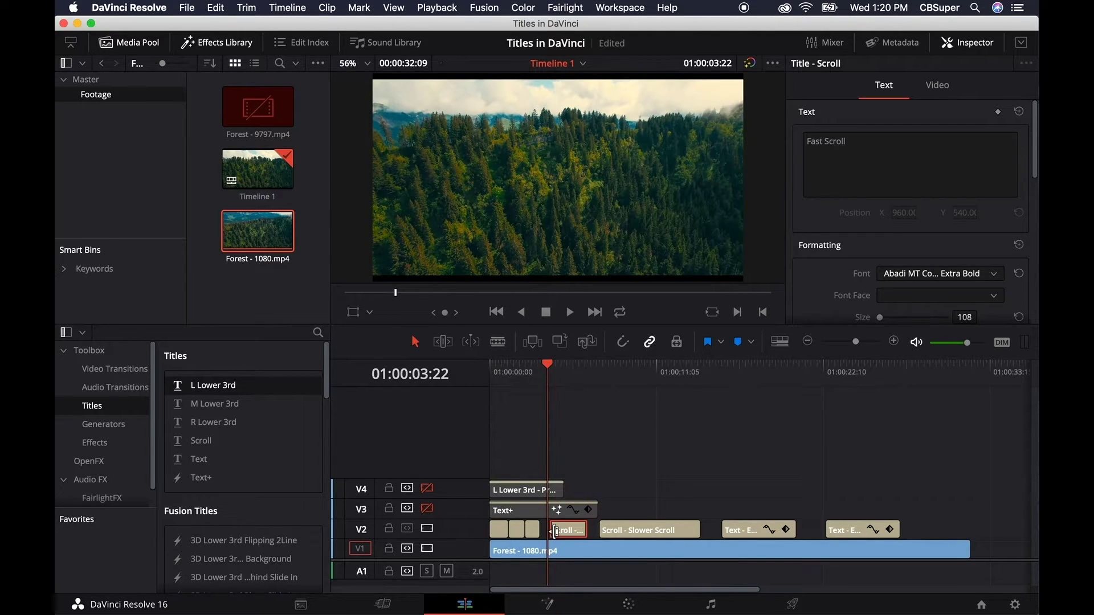
pyautogui.press('space')
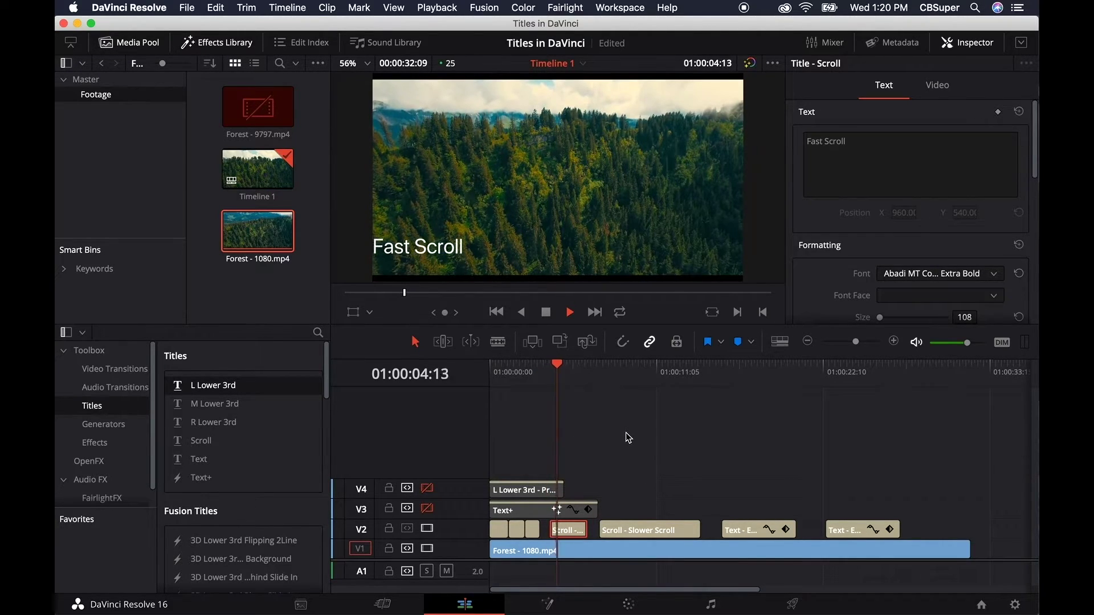
pyautogui.press('space')
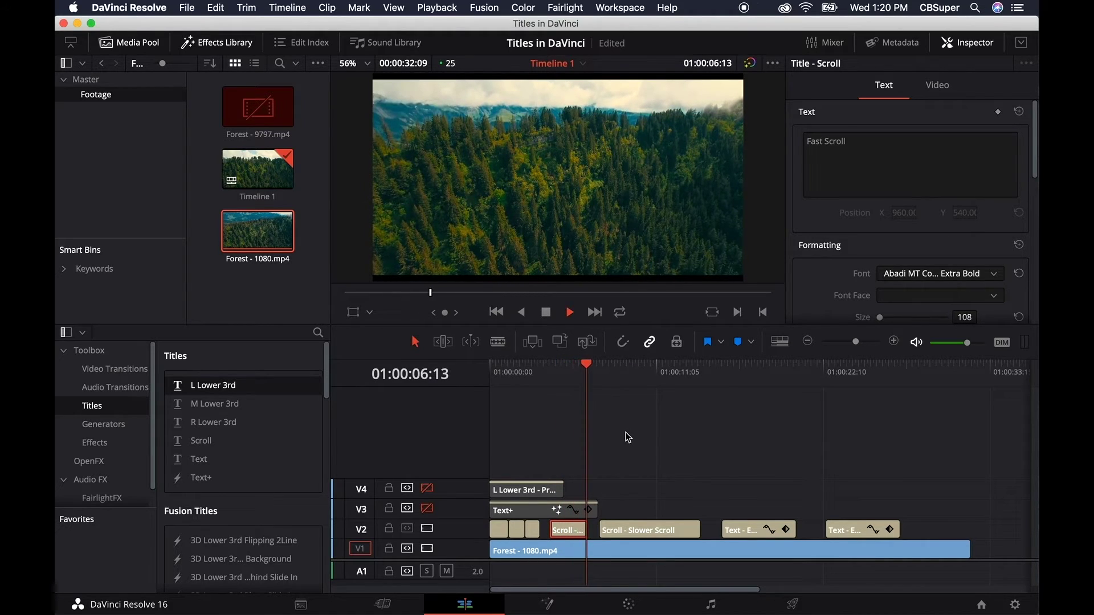
pyautogui.press('Down')
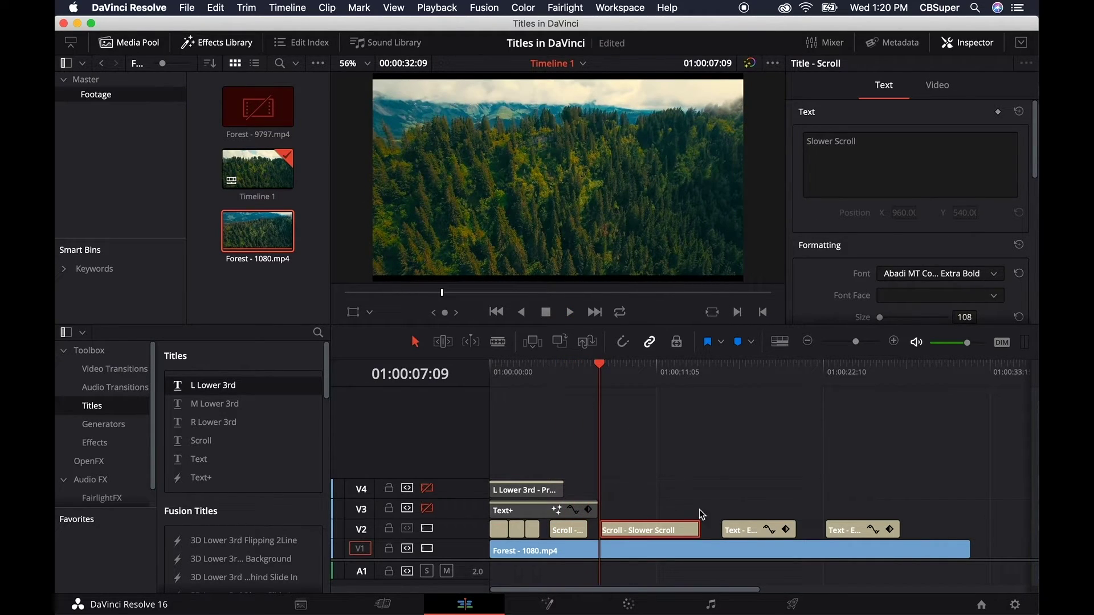
pyautogui.press('space')
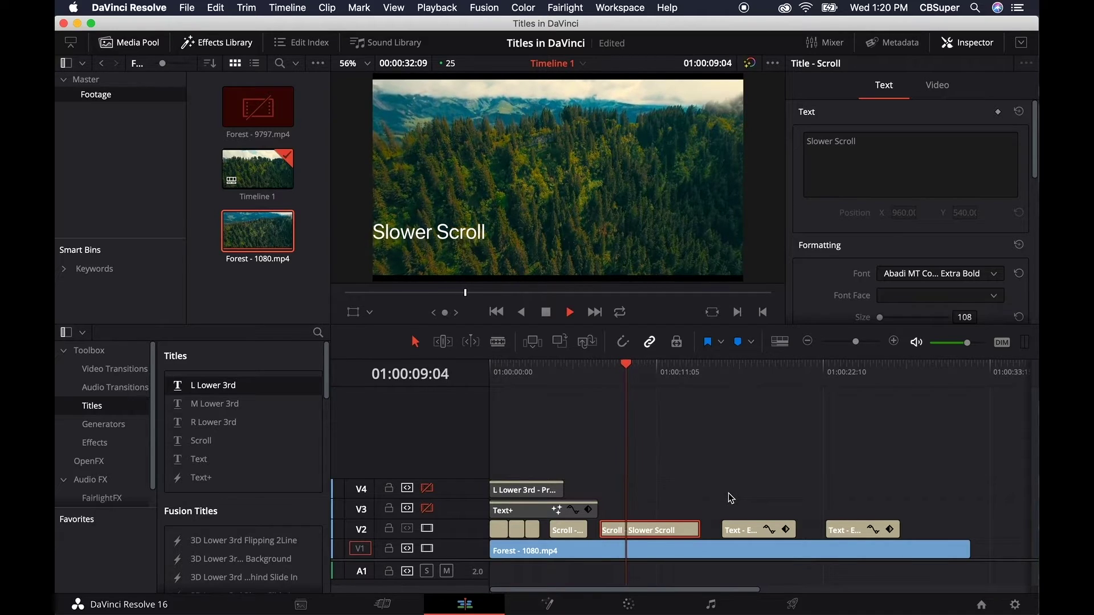
pyautogui.press('space')
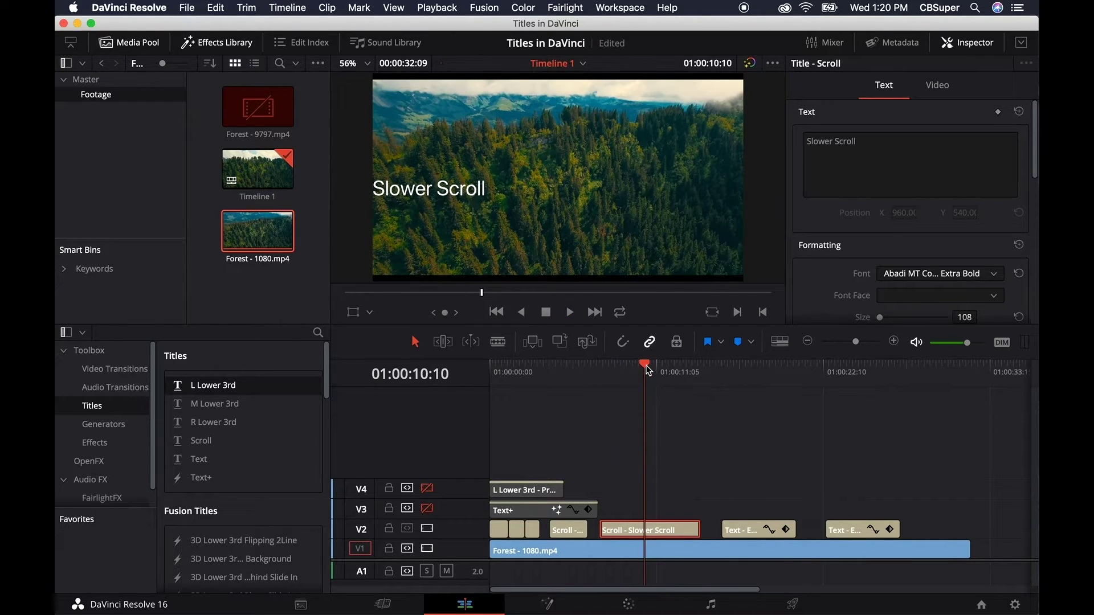
# - Trim the Fast Scroll clip shorter, replay it, and move onto the EPIC FOREST clip
pyautogui.moveTo(648, 371); pyautogui.dragTo(553, 370)
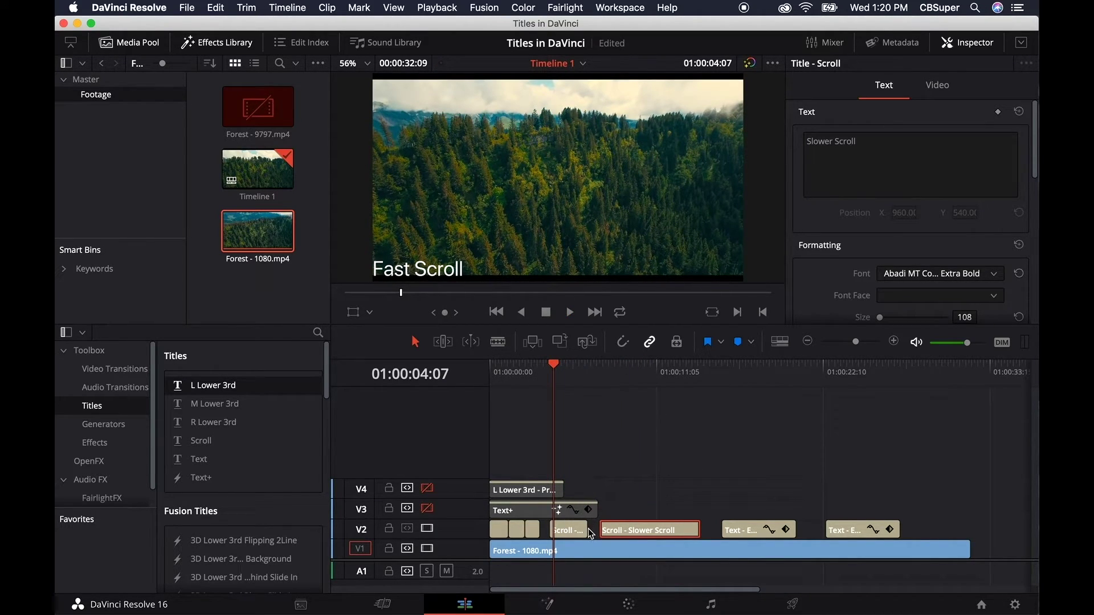
pyautogui.moveTo(590, 533); pyautogui.dragTo(572, 534)
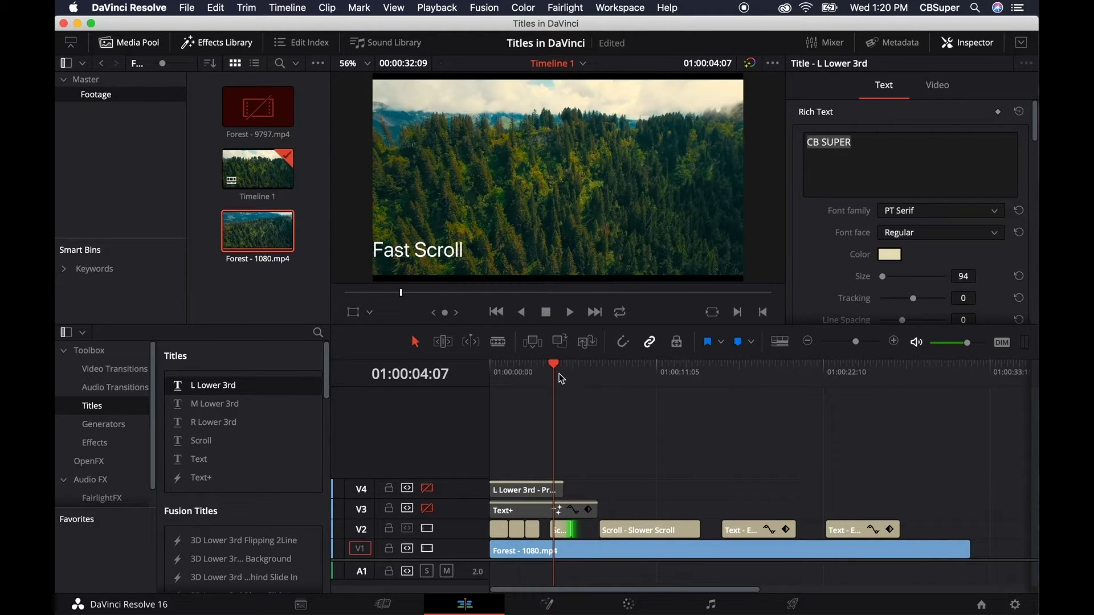
pyautogui.moveTo(561, 379); pyautogui.dragTo(551, 369)
pyautogui.press('space')
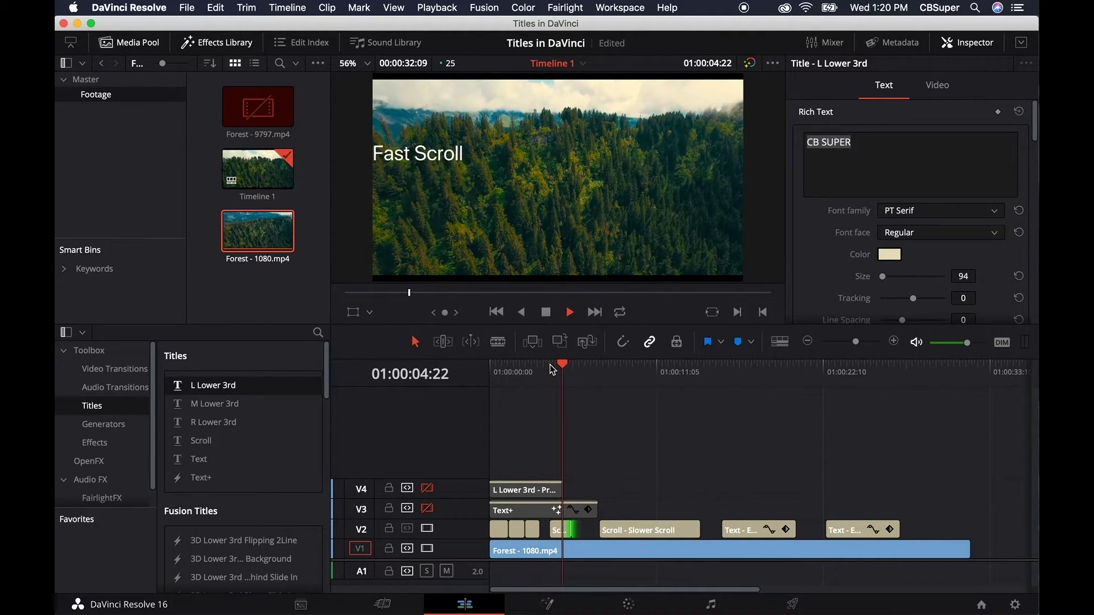
pyautogui.moveTo(581, 369); pyautogui.dragTo(719, 371)
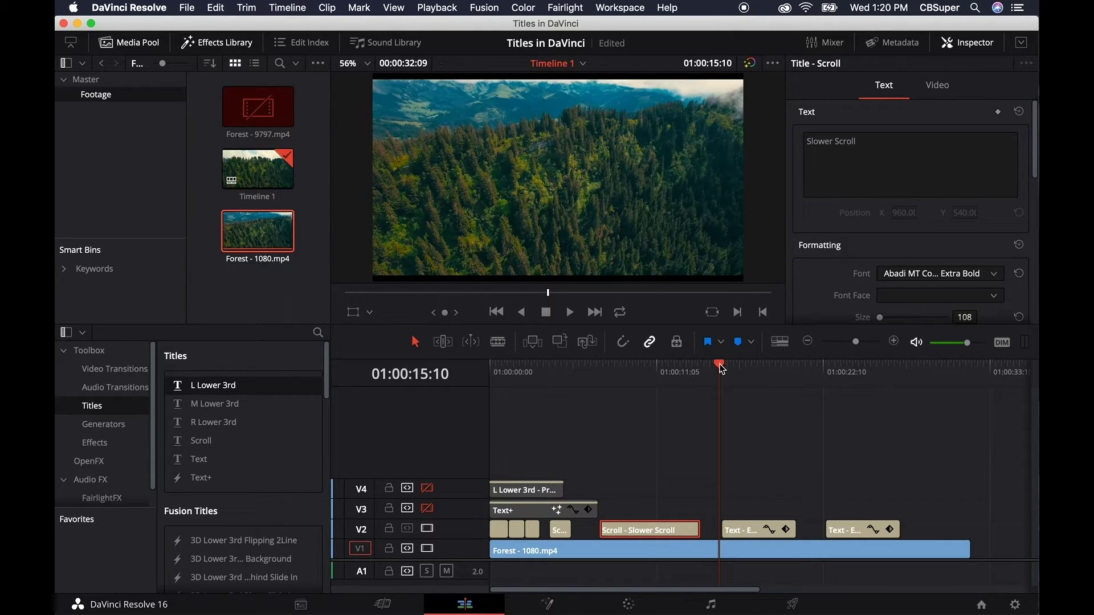
pyautogui.moveTo(721, 367); pyautogui.dragTo(750, 371)
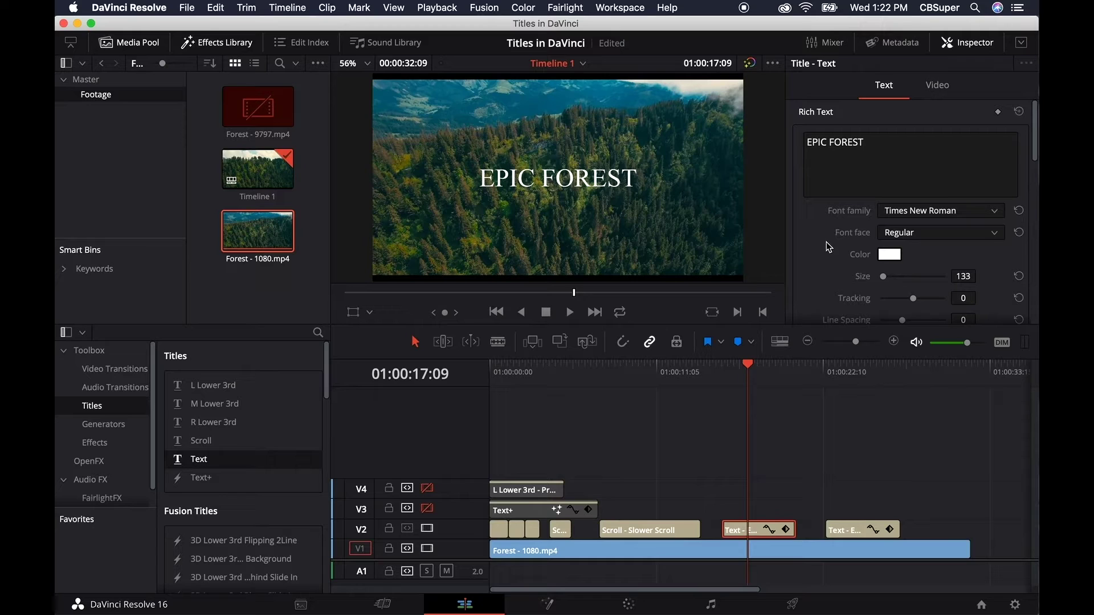
# - Scroll through the EPIC FOREST title's Text settings in the Inspector
pyautogui.scroll(-10, 829, 247)
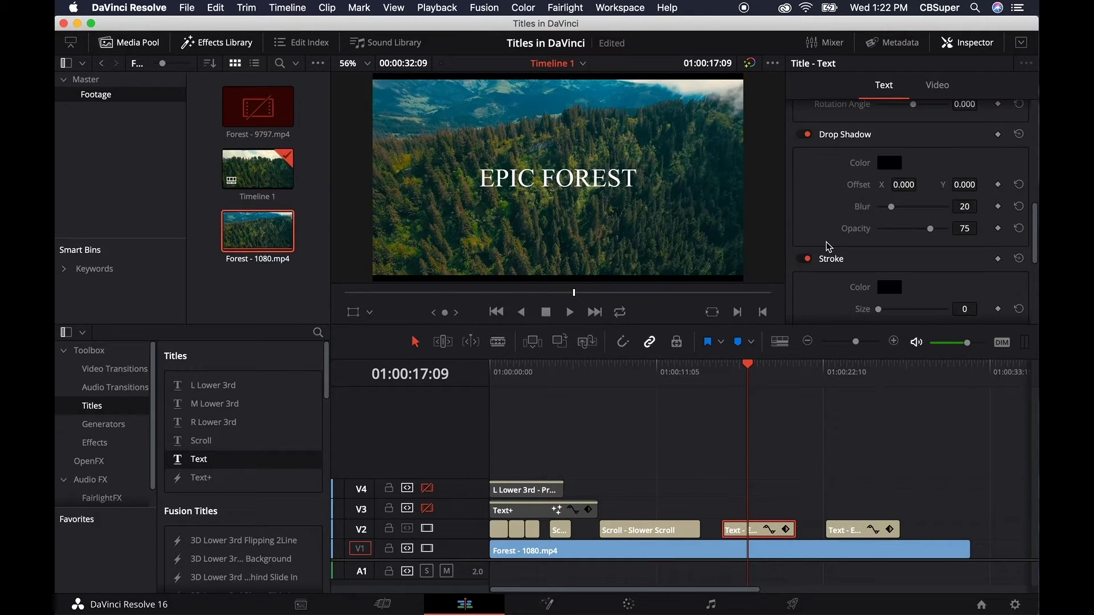
pyautogui.scroll(-3, 826, 238)
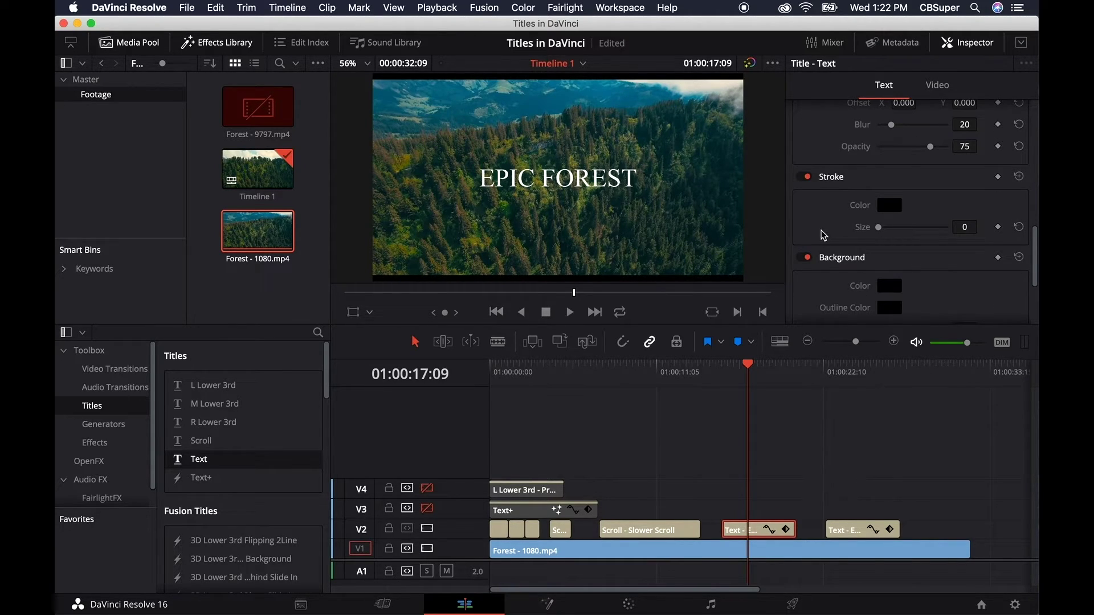
pyautogui.scroll(-2, 824, 235)
pyautogui.scroll(15, 803, 255)
pyautogui.scroll(-5, 803, 255)
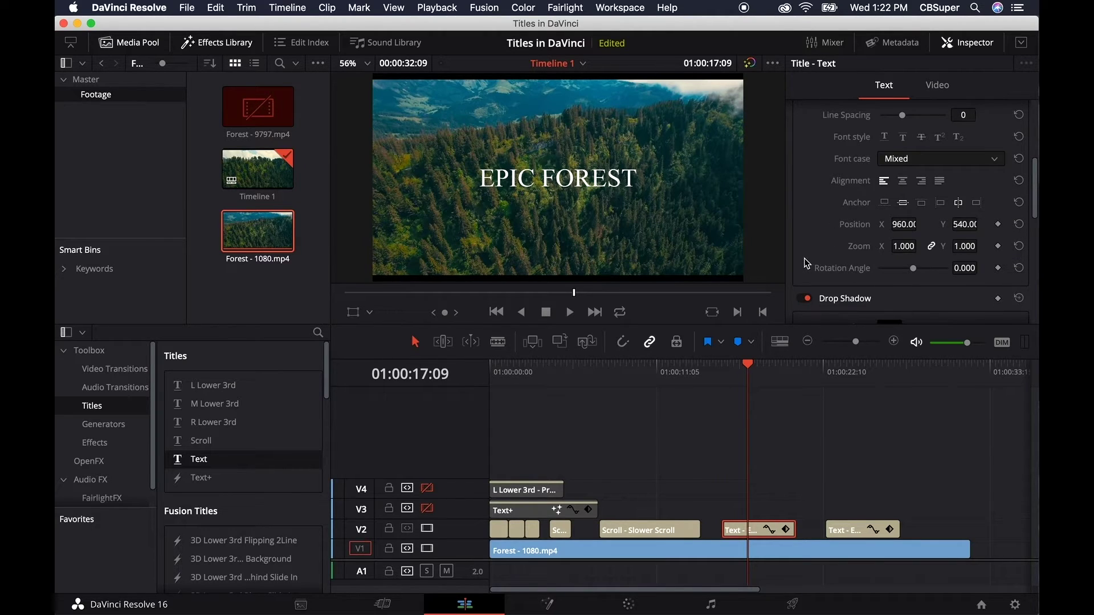
pyautogui.scroll(8, 804, 263)
# - Set EPIC FOREST to zoom 1.370, position X -26, rotation -3.560 and pitch 0.252
pyautogui.click(937, 86)
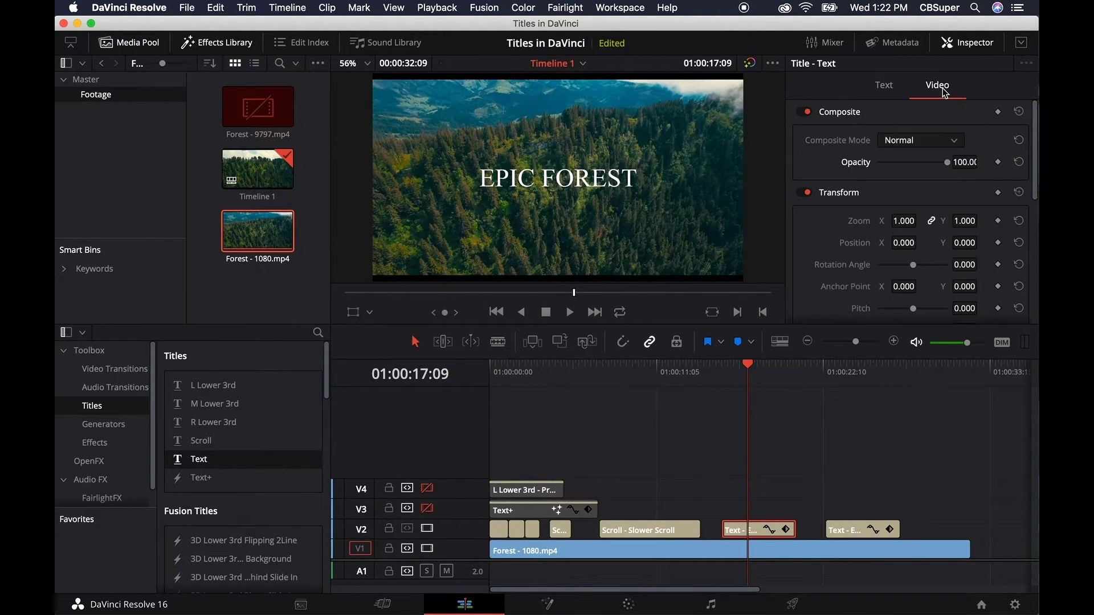
pyautogui.scroll(-2, 811, 203)
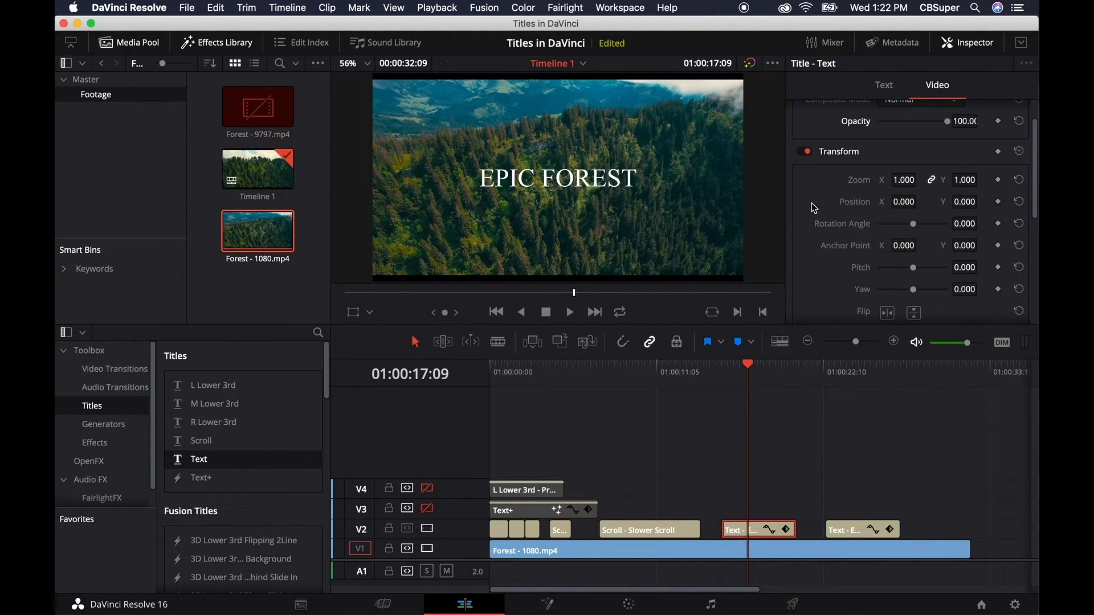
pyautogui.click(863, 185)
pyautogui.moveTo(863, 185); pyautogui.dragTo(913, 188)
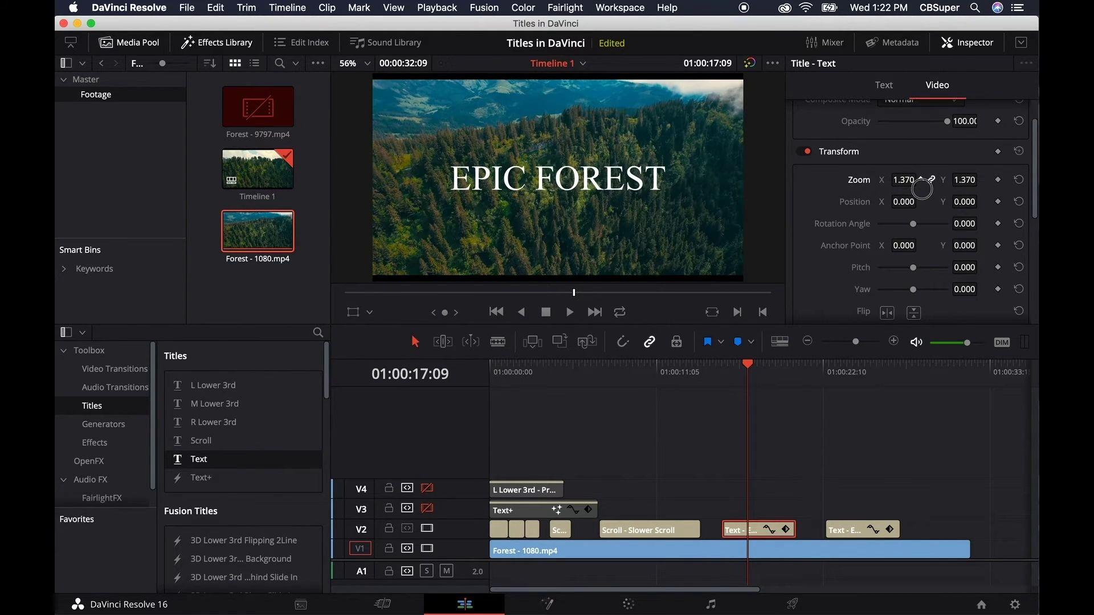
pyautogui.moveTo(907, 203); pyautogui.dragTo(915, 228)
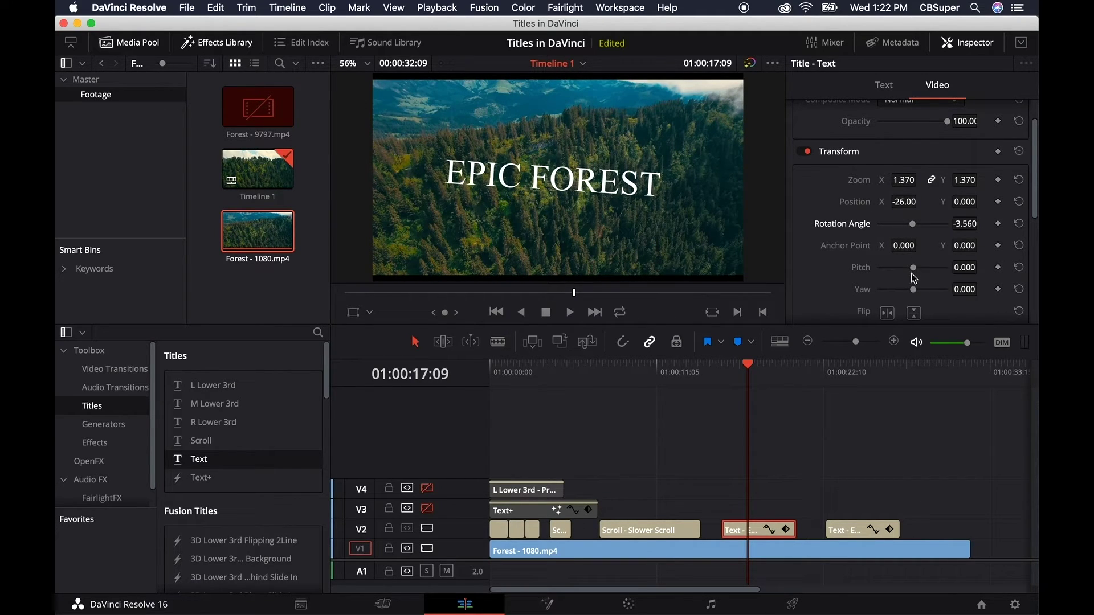
pyautogui.moveTo(913, 268); pyautogui.dragTo(911, 298)
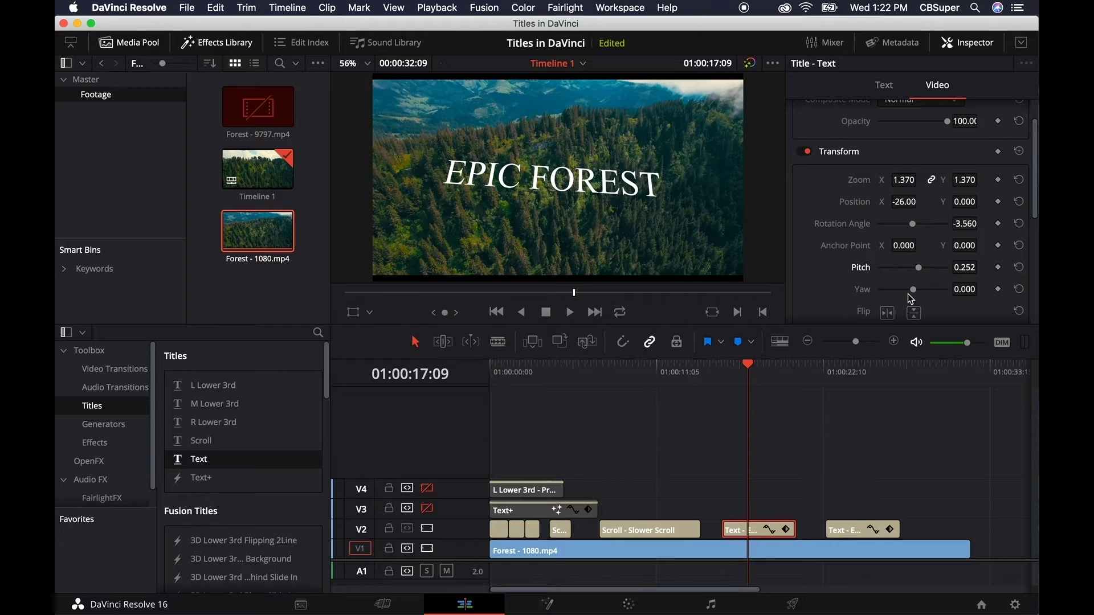
# - Try horizontal and vertical flips and a left crop on the title, then revert them
pyautogui.scroll(-2, 845, 260)
pyautogui.click(886, 273)
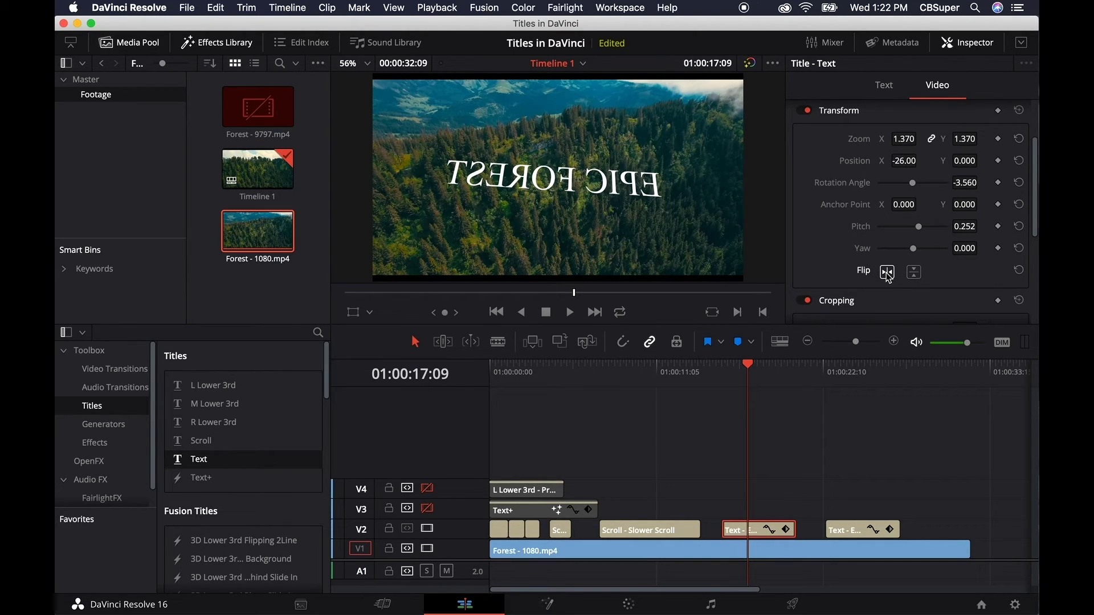
pyautogui.click(886, 273)
pyautogui.click(913, 272)
pyautogui.click(913, 273)
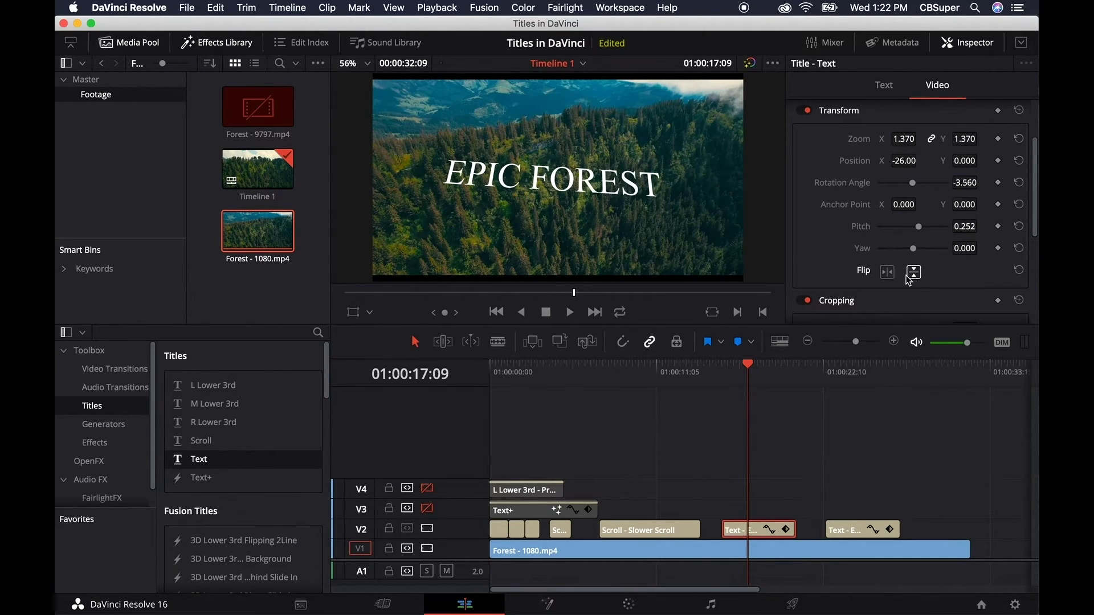
pyautogui.scroll(-5, 823, 235)
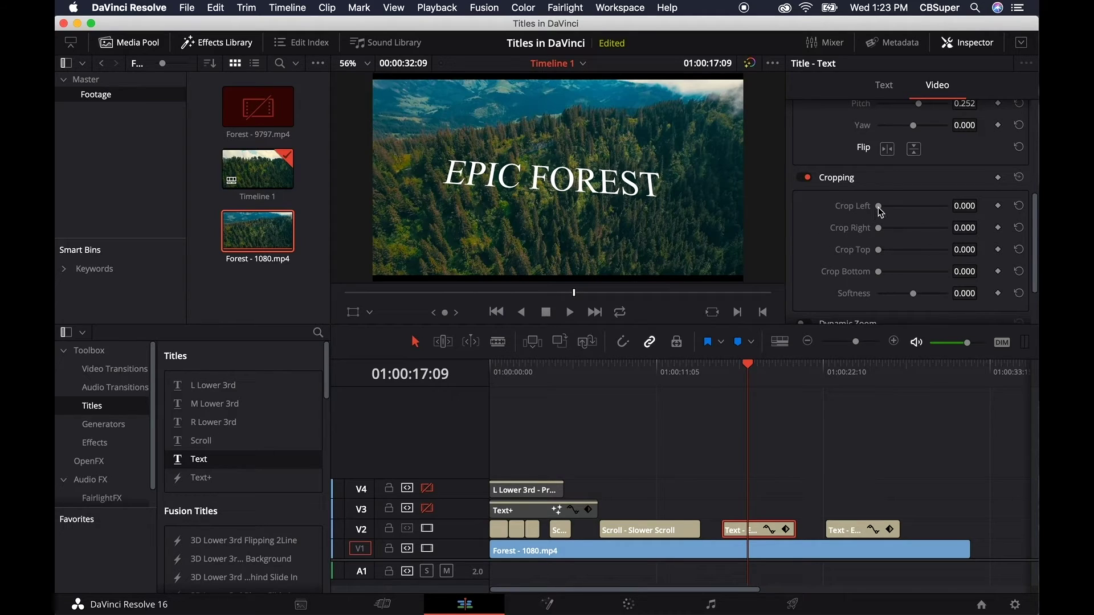
pyautogui.moveTo(879, 206); pyautogui.dragTo(843, 210)
pyautogui.scroll(-3, 810, 237)
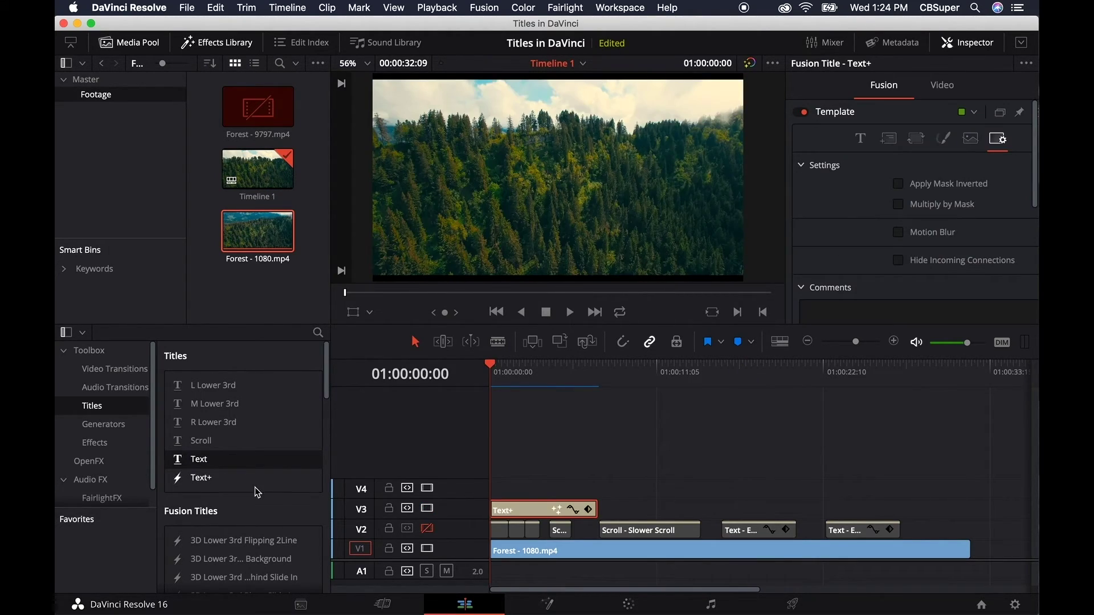
# - Select the FOREST Text+ clip and browse its Fusion Text, Layout, Transform and Settings tabs
pyautogui.click(207, 480)
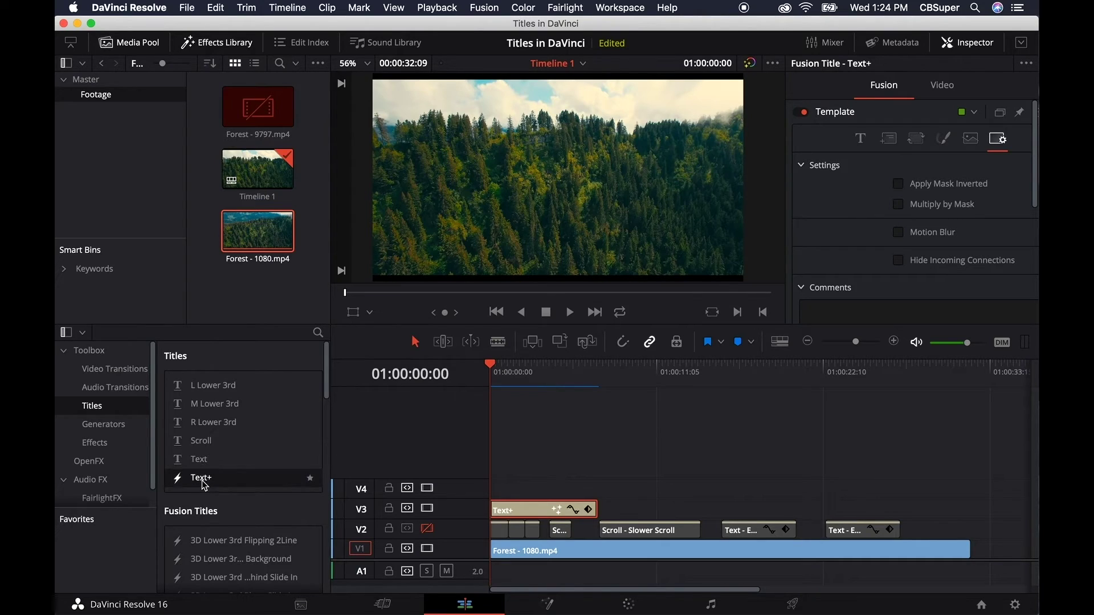
pyautogui.click(886, 88)
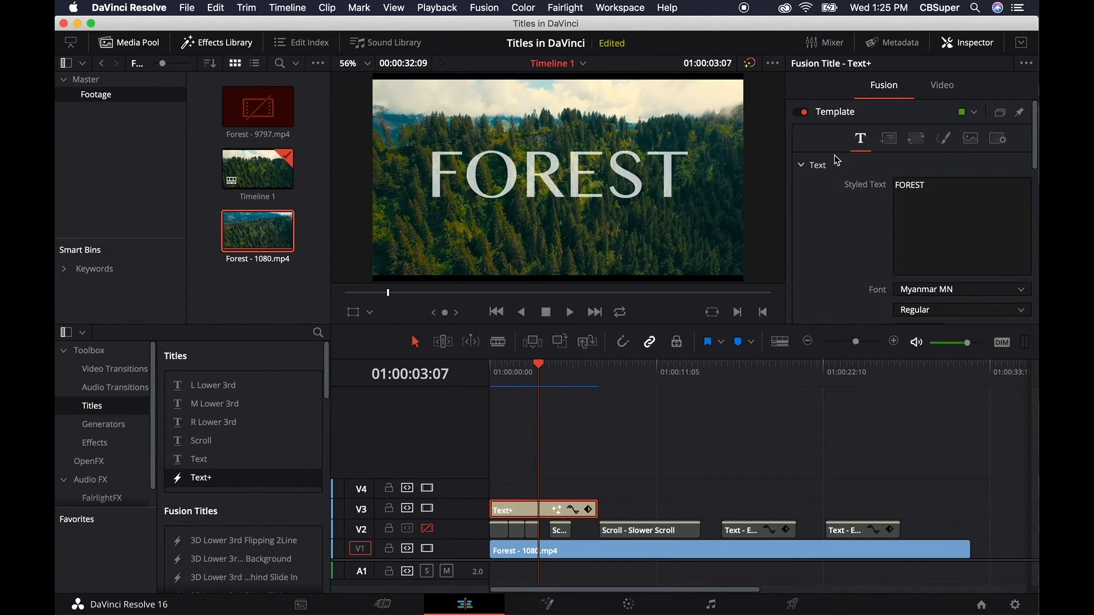
pyautogui.click(890, 141)
pyautogui.scroll(-10, 846, 159)
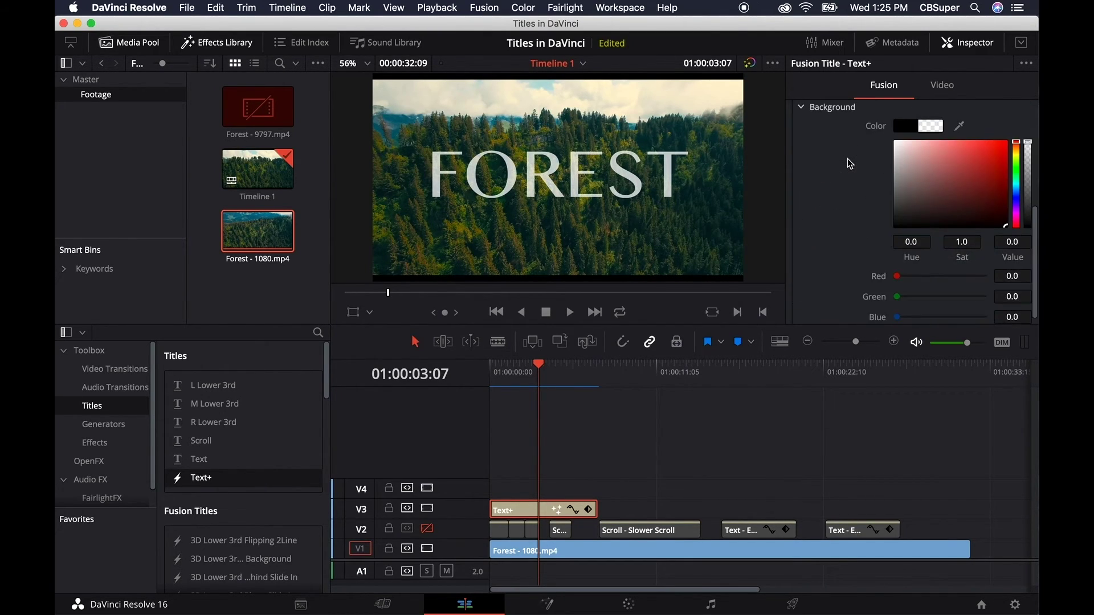
pyautogui.scroll(10, 847, 159)
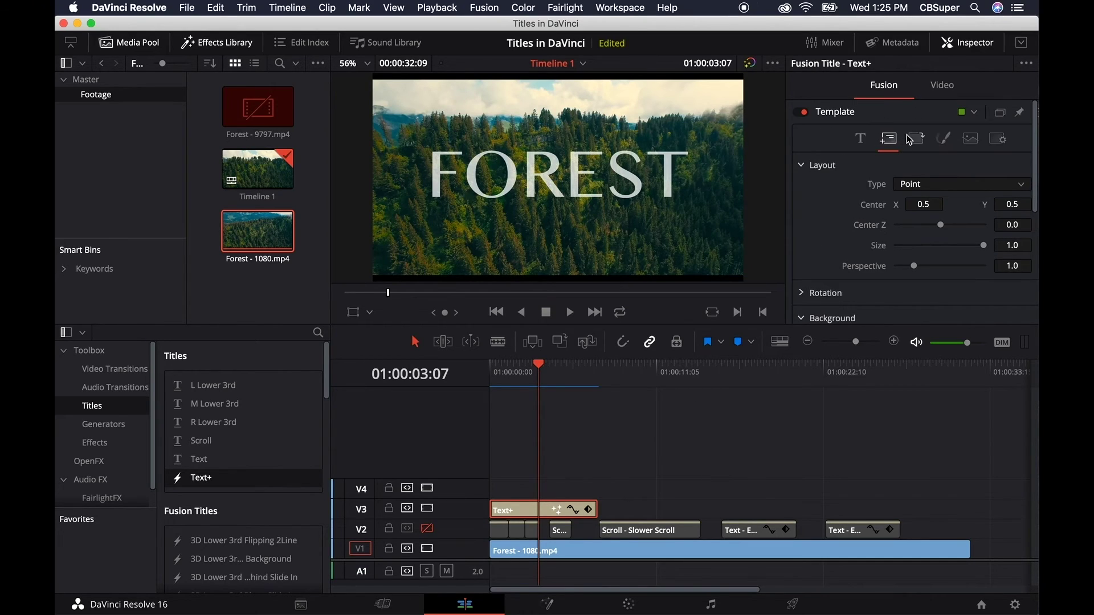
pyautogui.click(913, 137)
pyautogui.click(998, 138)
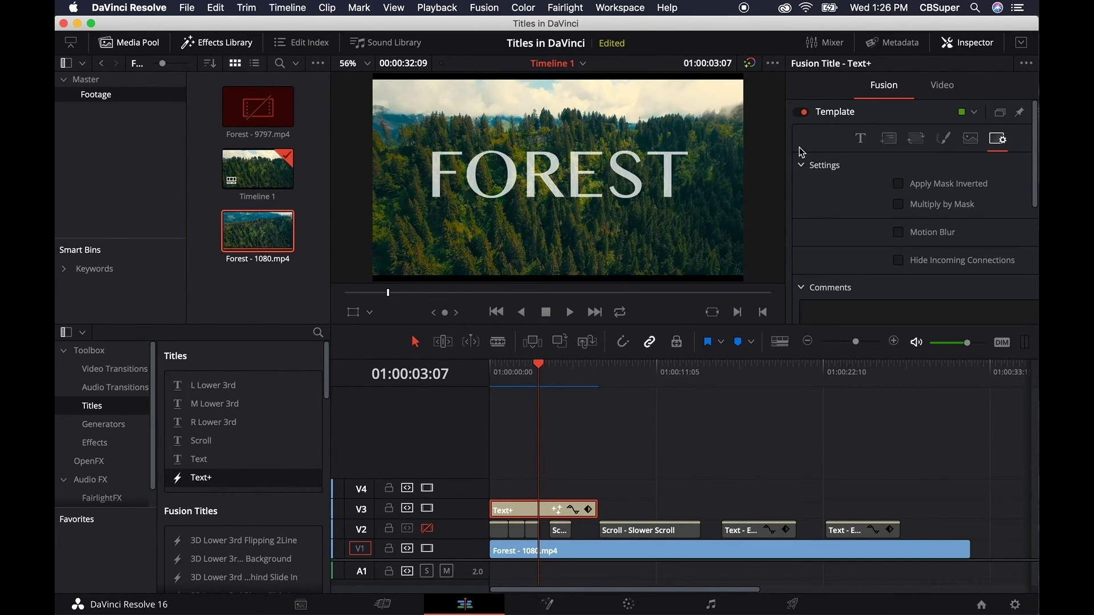